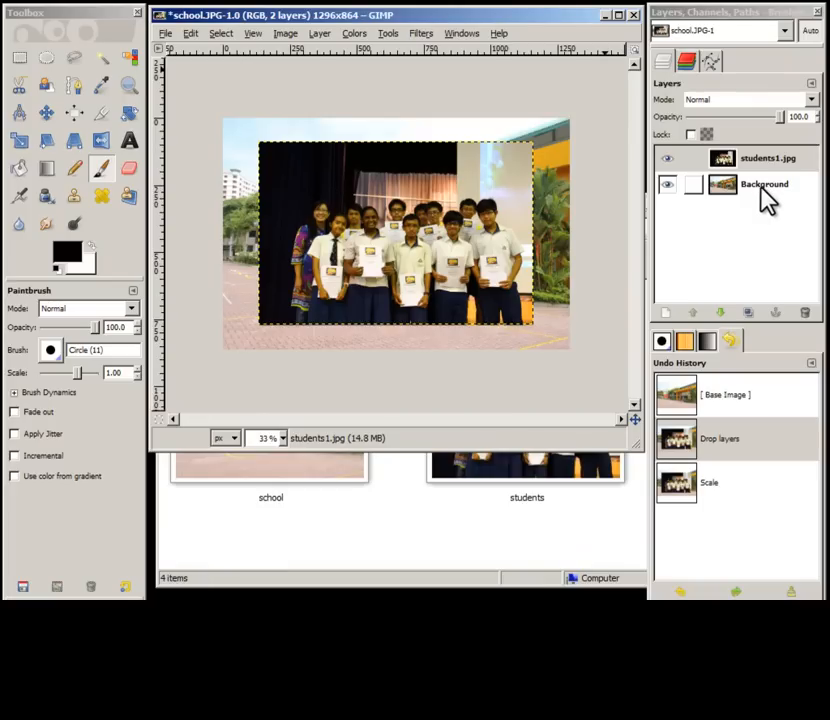
Step: Scale the students layer to 1000 by 631 pixels with the aspect ratio locked
{"action": "left_click", "coordinate": [20, 143]}
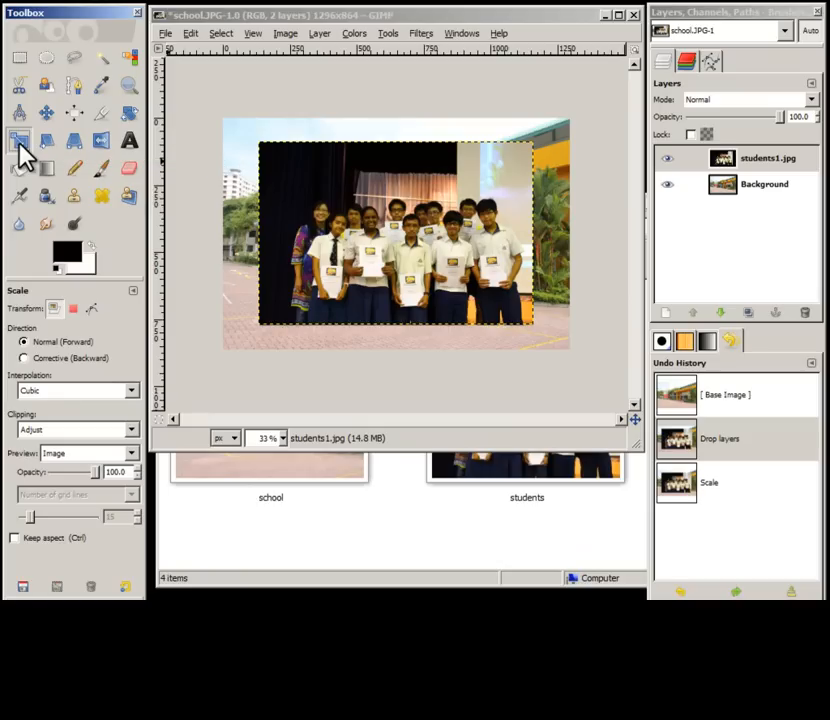
{"action": "mouse_move", "coordinate": [264, 181]}
{"action": "left_mouse_down"}
{"action": "mouse_move", "coordinate": [385, 223]}
{"action": "mouse_move", "coordinate": [264, 190]}
{"action": "mouse_move", "coordinate": [365, 190]}
{"action": "mouse_move", "coordinate": [306, 191]}
{"action": "mouse_move", "coordinate": [278, 170]}
{"action": "mouse_move", "coordinate": [272, 194]}
{"action": "left_mouse_up"}
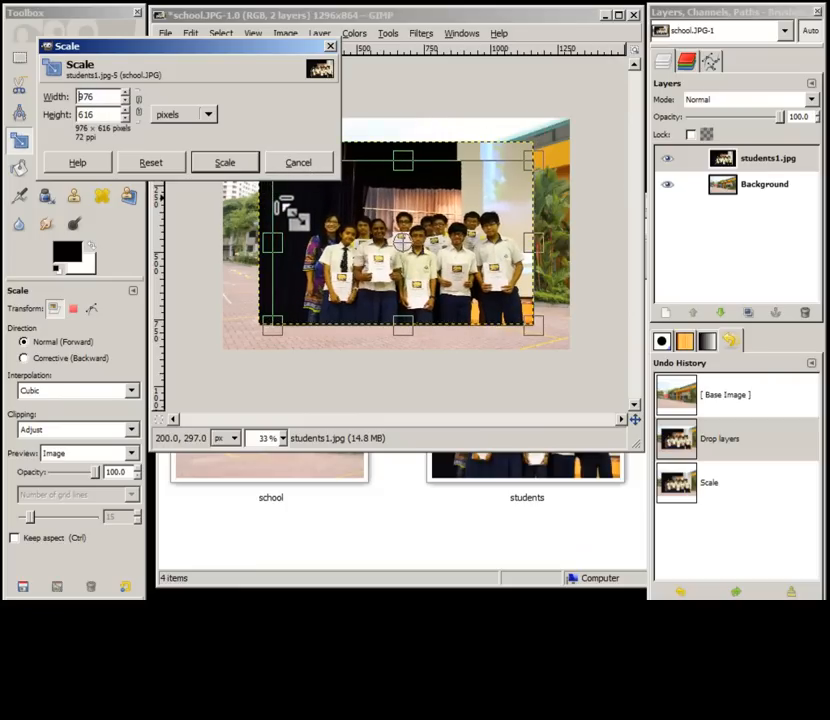
{"action": "left_click", "coordinate": [138, 106]}
{"action": "left_click_drag", "start_coordinate": [272, 242], "coordinate": [235, 235]}
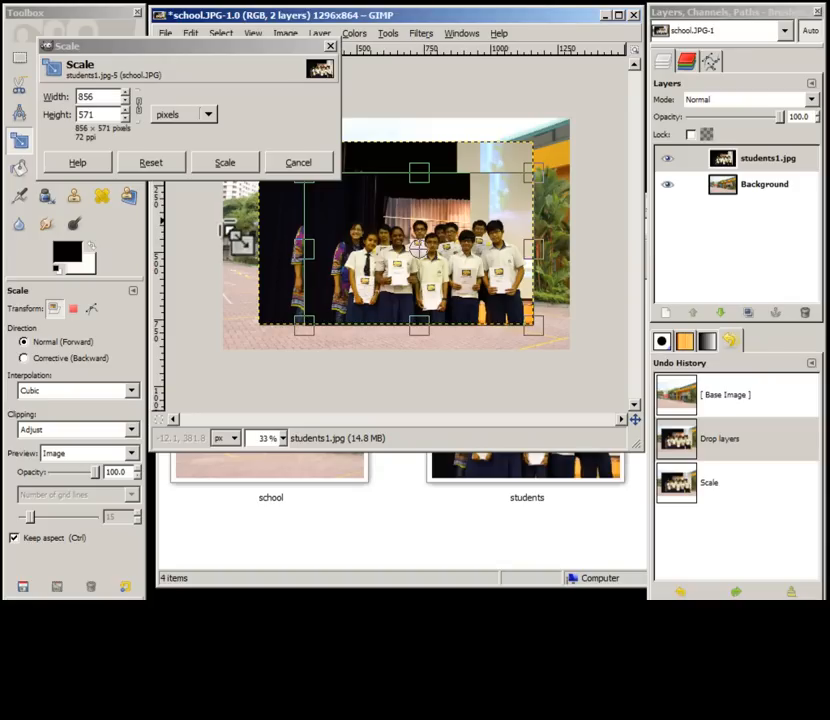
{"action": "left_click", "coordinate": [108, 97]}
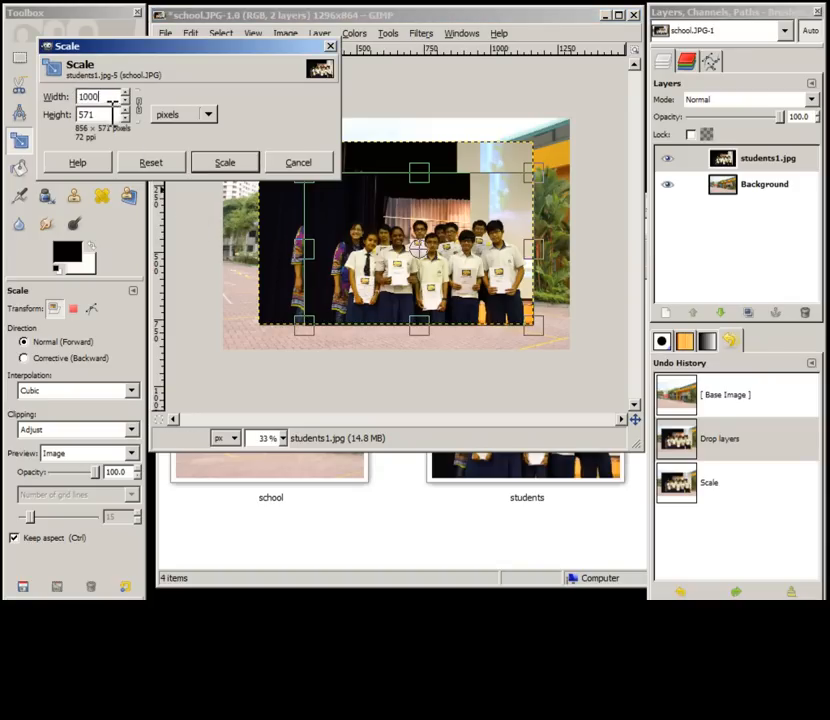
{"action": "key", "text": "Tab"}
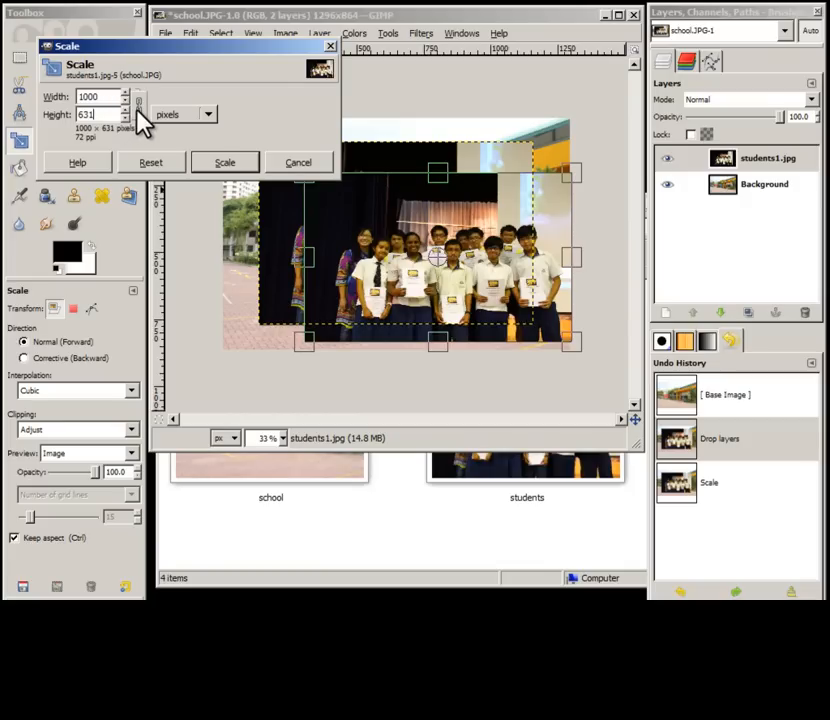
{"action": "left_click", "coordinate": [240, 163]}
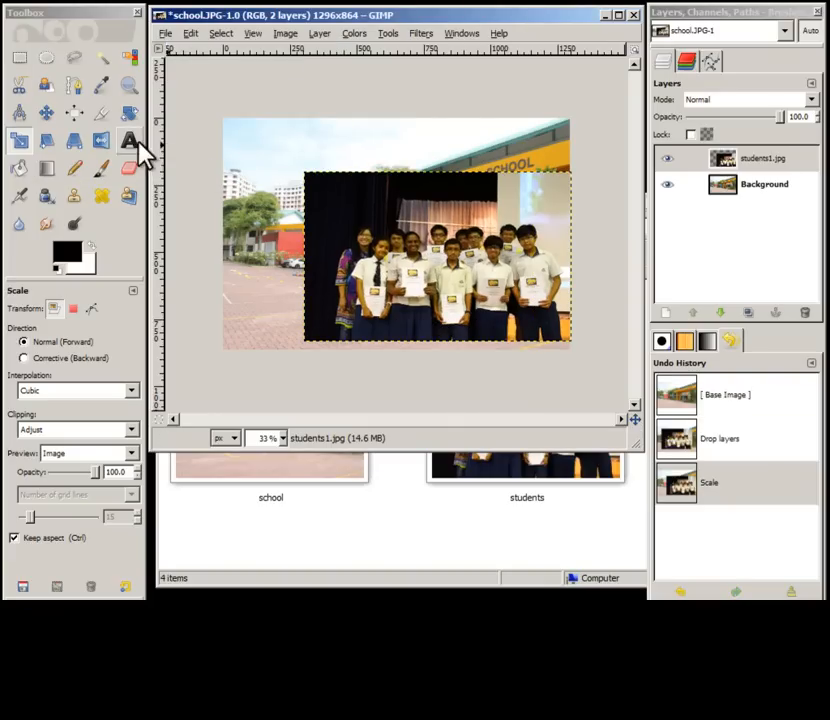
Step: Move the students layer down and to the left over the school background
{"action": "left_click", "coordinate": [47, 116]}
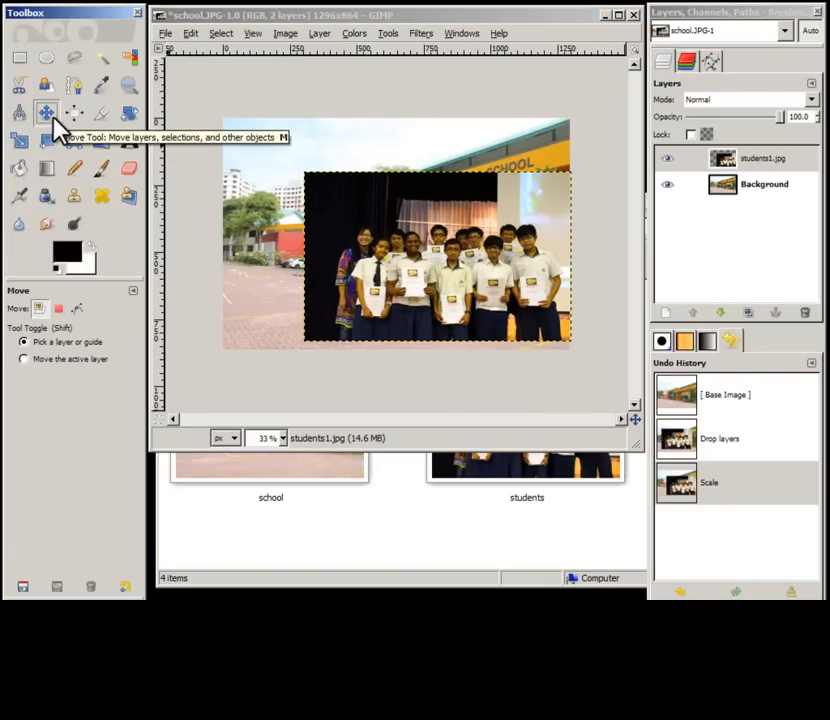
{"action": "left_click", "coordinate": [432, 260]}
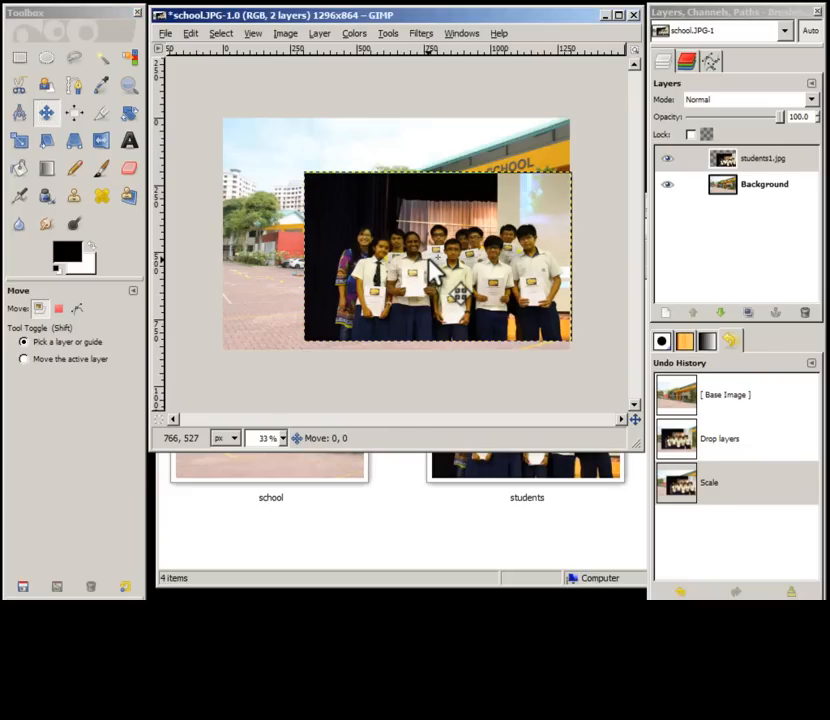
{"action": "left_click_drag", "start_coordinate": [432, 263], "coordinate": [334, 287]}
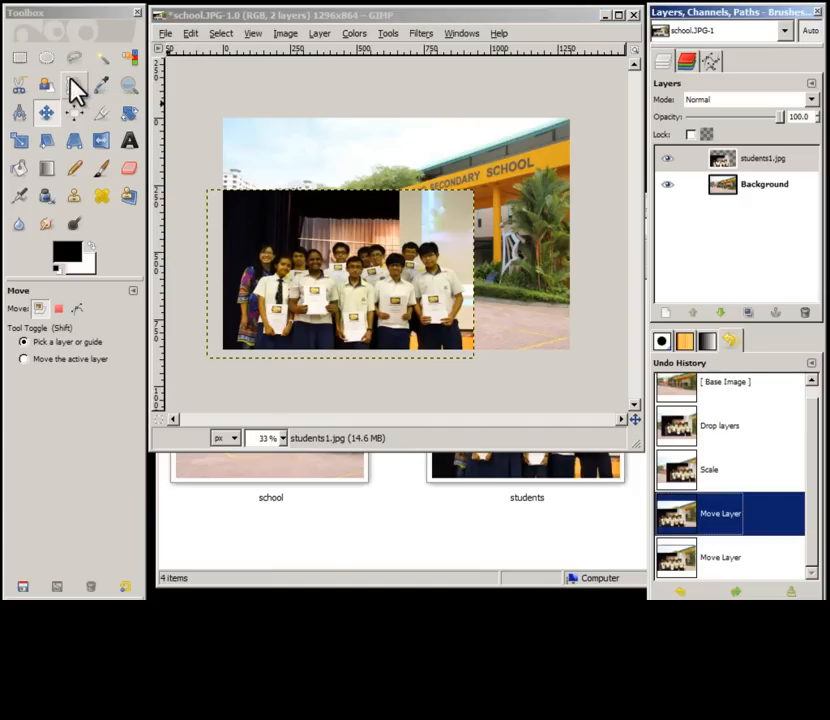
Step: Select a rectangle across the upper middle of the students layer, clear it, and deselect
{"action": "left_click", "coordinate": [18, 58]}
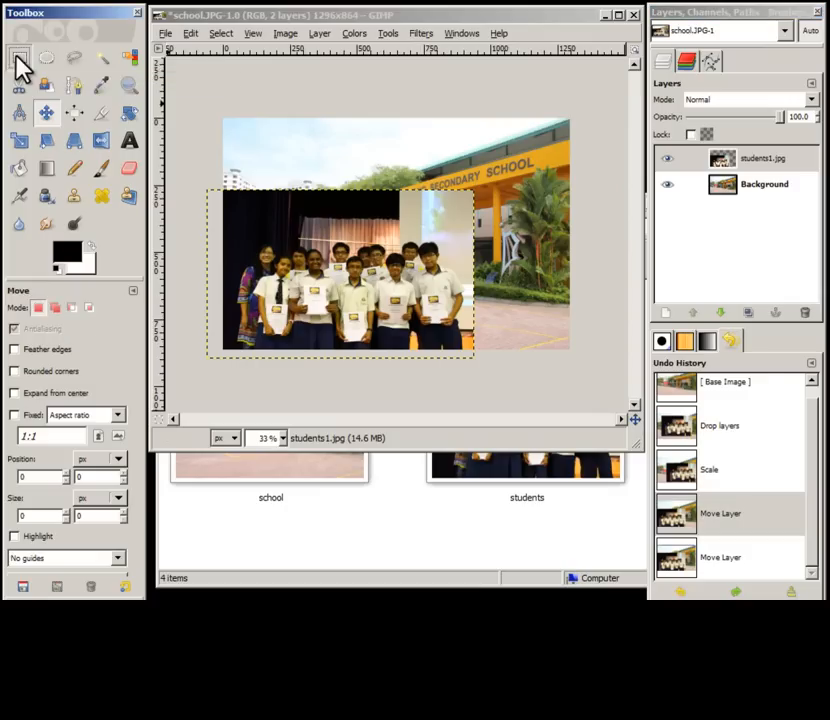
{"action": "left_click_drag", "start_coordinate": [486, 181], "coordinate": [340, 230]}
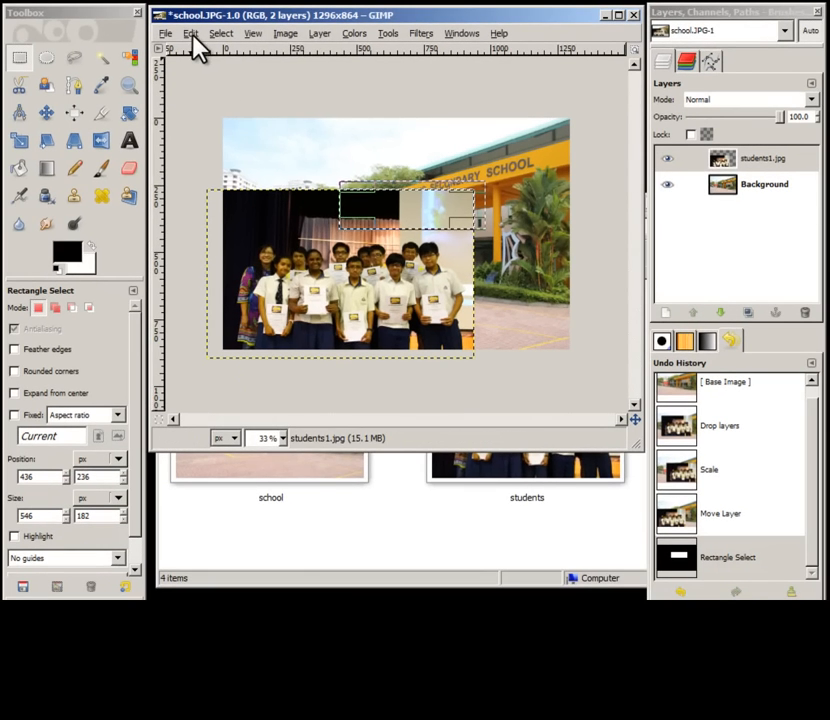
{"action": "left_click", "coordinate": [191, 35]}
{"action": "left_click", "coordinate": [246, 247]}
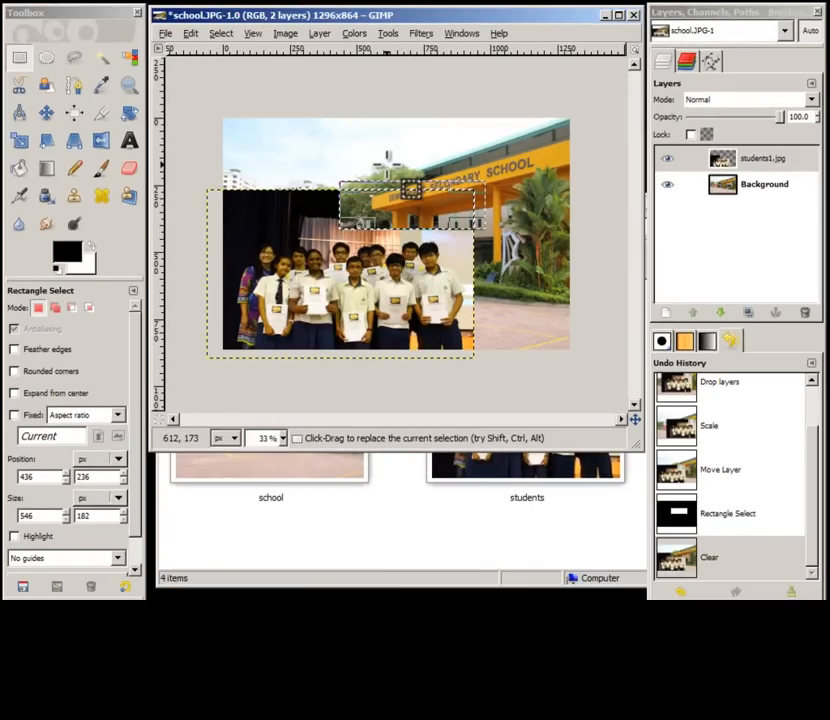
{"action": "left_click", "coordinate": [221, 36]}
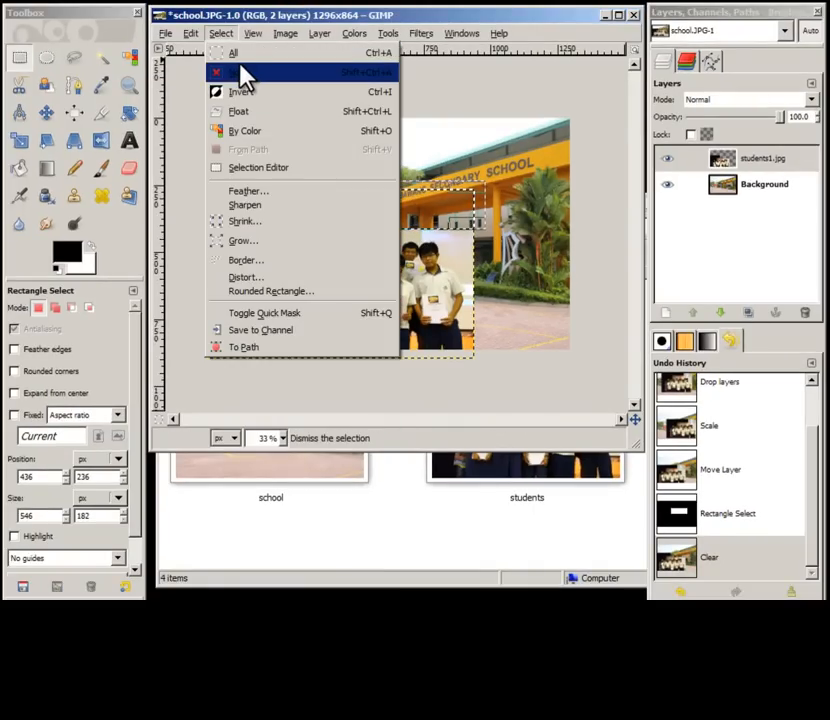
{"action": "left_click", "coordinate": [356, 78]}
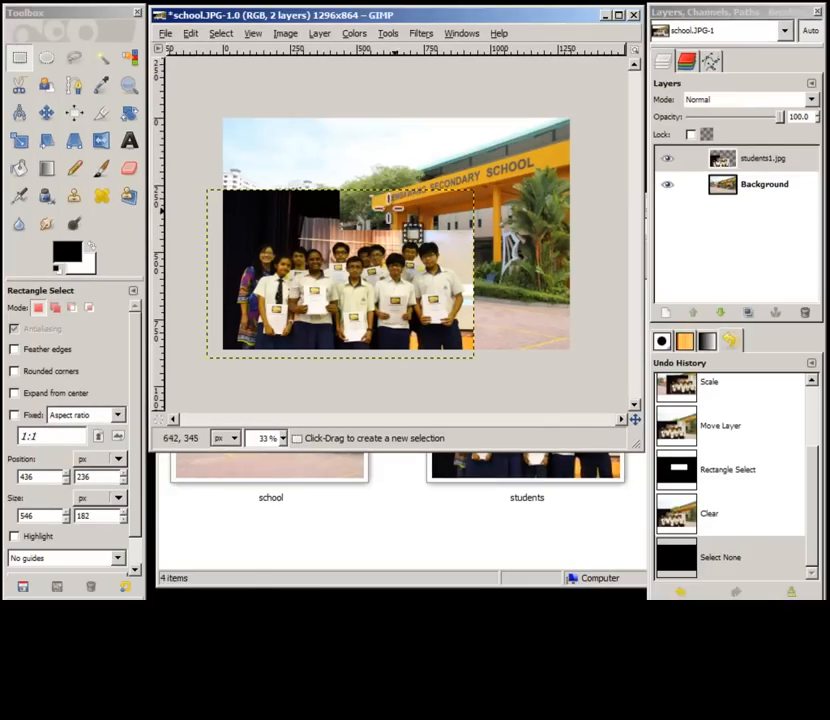
Step: Draw an elliptical selection over the students layer's upper-left area, delete its contents, and deselect
{"action": "left_click", "coordinate": [46, 59]}
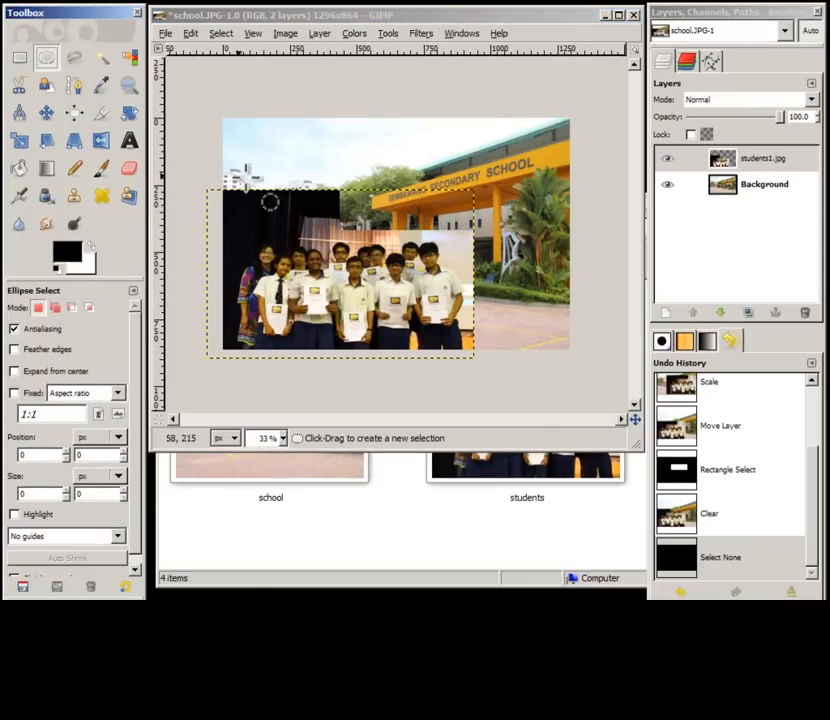
{"action": "left_click_drag", "start_coordinate": [361, 172], "coordinate": [190, 239]}
{"action": "key", "text": "Delete"}
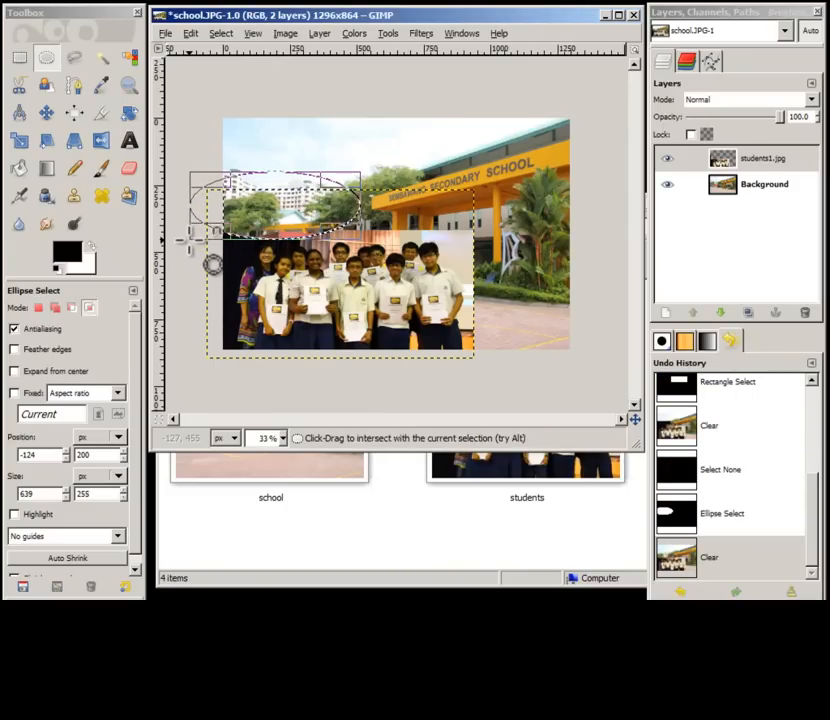
{"action": "key", "text": "shift+ctrl+a"}
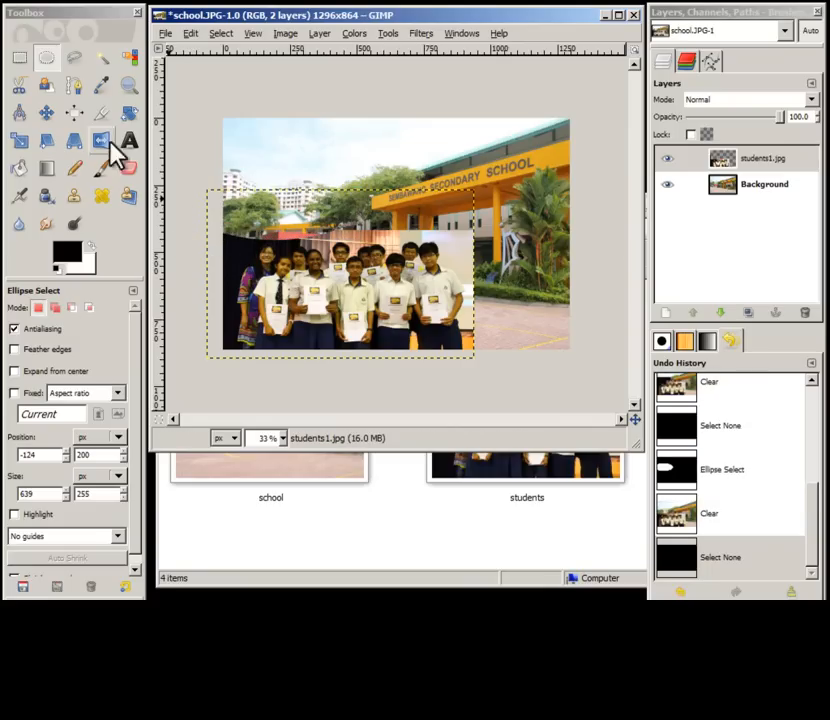
Step: Trace a free selection around the outline of the rightmost student at 100% zoom
{"action": "left_click", "coordinate": [74, 58]}
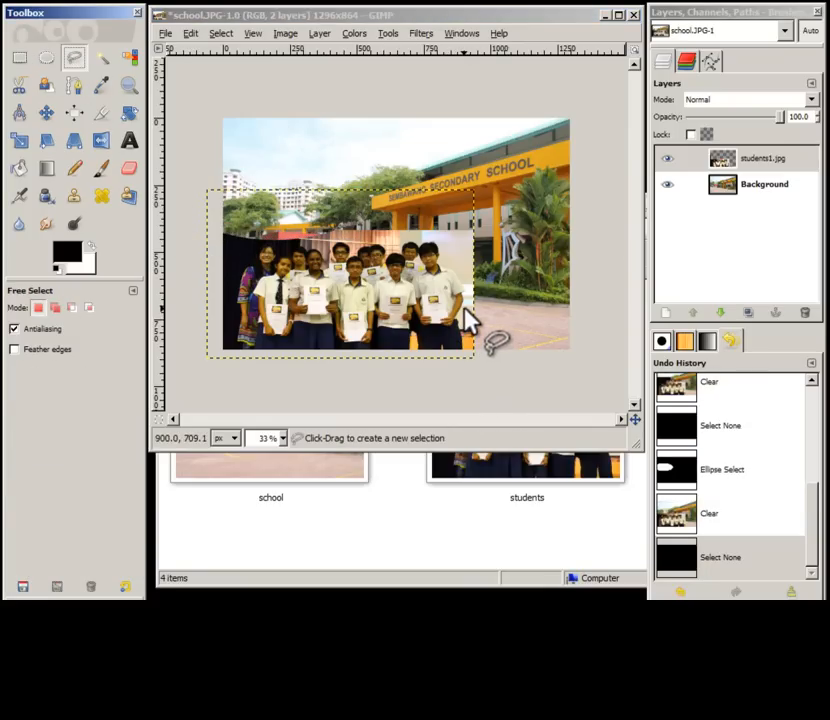
{"action": "left_click", "coordinate": [283, 438]}
{"action": "left_click", "coordinate": [272, 509]}
{"action": "left_click_drag", "start_coordinate": [391, 452], "coordinate": [383, 598]}
{"action": "scroll", "coordinate": [632, 385], "scroll_direction": "down", "scroll_amount": 2}
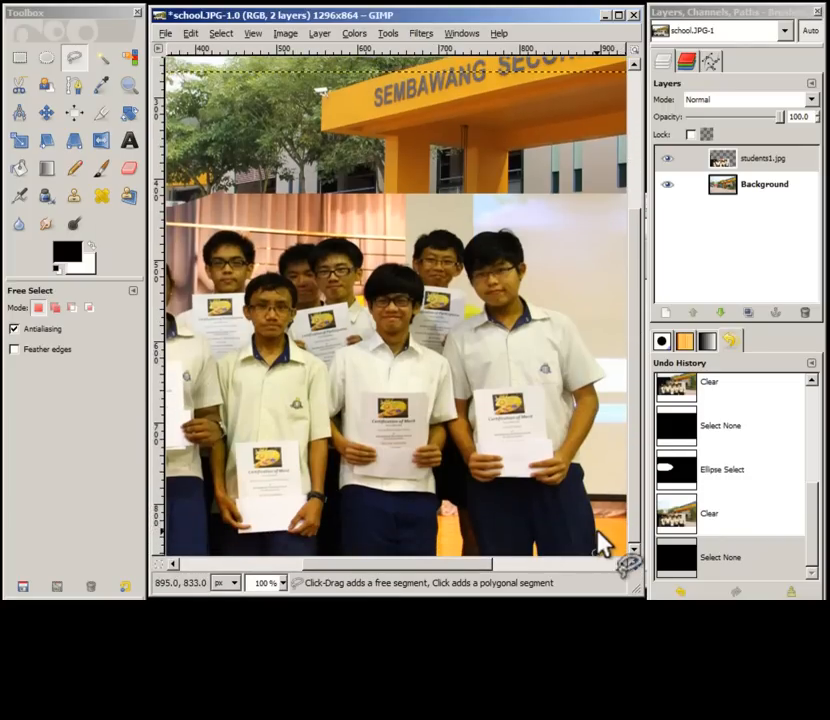
{"action": "left_click", "coordinate": [595, 527]}
{"action": "left_click", "coordinate": [583, 479]}
{"action": "left_click", "coordinate": [597, 405]}
{"action": "left_click", "coordinate": [608, 376]}
{"action": "left_click", "coordinate": [570, 317]}
{"action": "left_click", "coordinate": [544, 308]}
{"action": "left_click", "coordinate": [534, 303]}
{"action": "left_click", "coordinate": [520, 293]}
{"action": "left_click", "coordinate": [524, 262]}
{"action": "left_click", "coordinate": [519, 238]}
{"action": "left_click", "coordinate": [508, 231]}
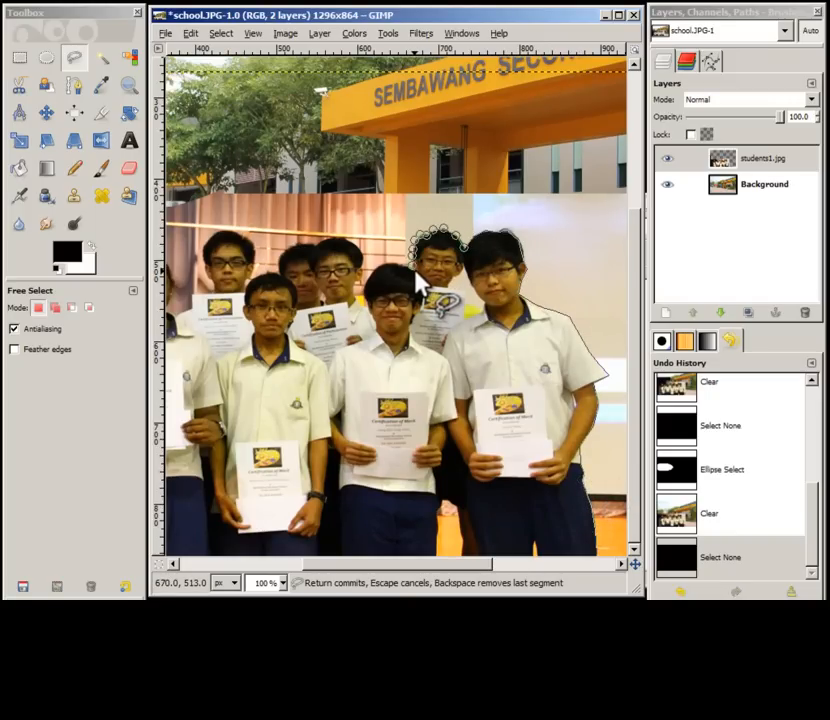
{"action": "left_click", "coordinate": [457, 554]}
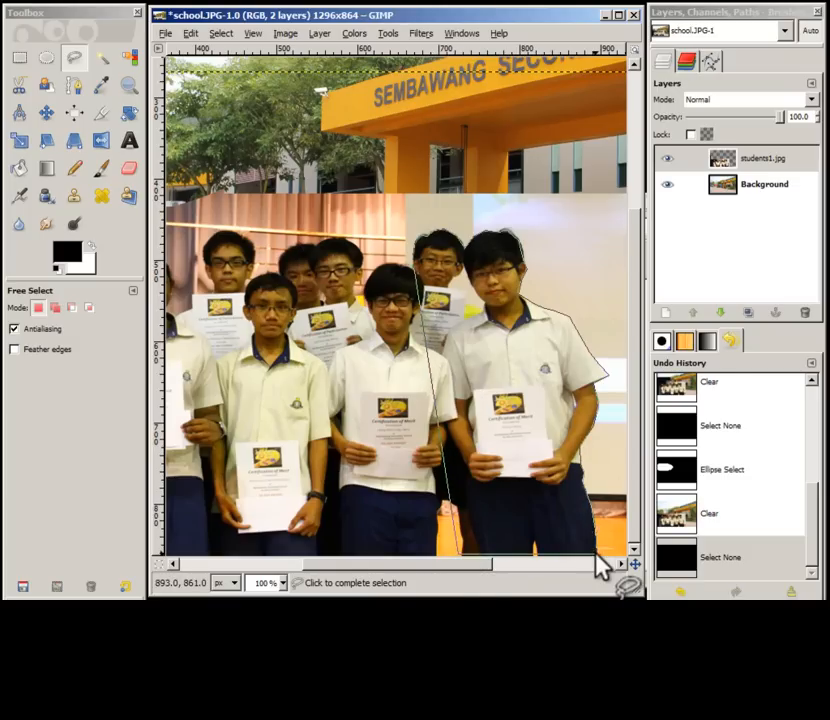
{"action": "left_click", "coordinate": [596, 556]}
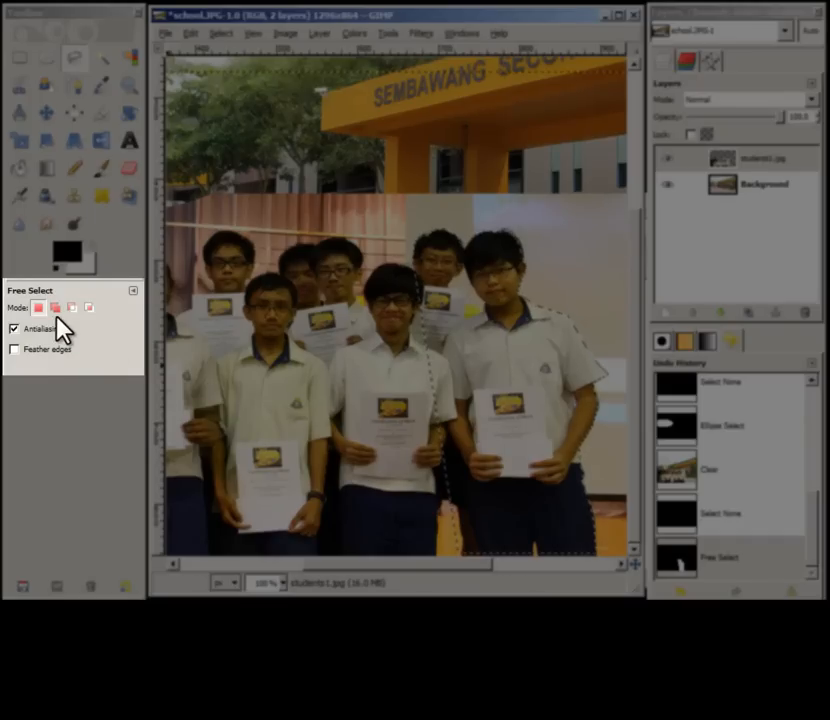
Step: Try adding a free selection around the middle student's shoulder in add mode, then undo it
{"action": "left_click", "coordinate": [55, 308]}
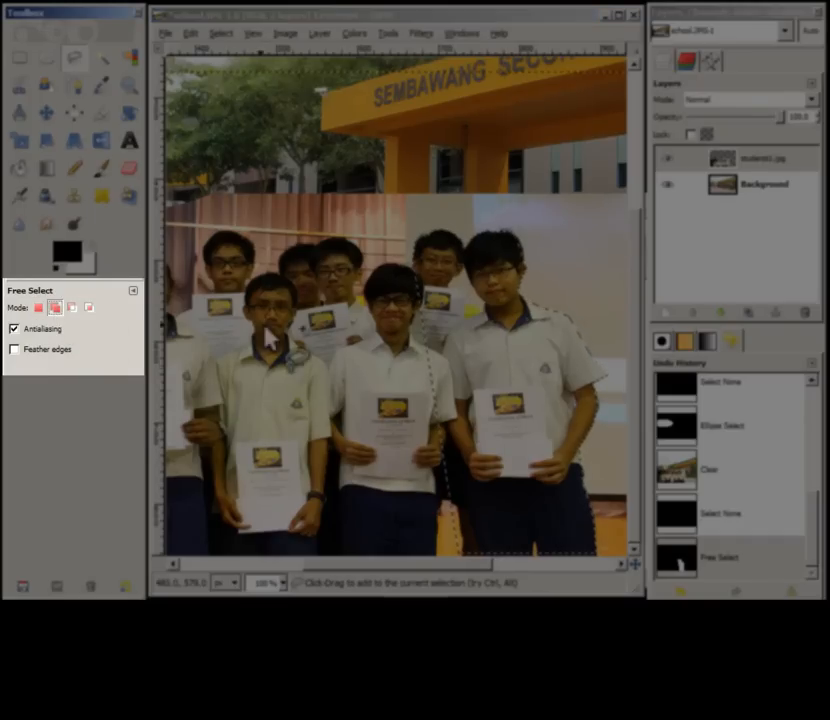
{"action": "left_click", "coordinate": [399, 272]}
{"action": "mouse_move", "coordinate": [398, 267]}
{"action": "left_mouse_down"}
{"action": "mouse_move", "coordinate": [334, 273]}
{"action": "mouse_move", "coordinate": [336, 352]}
{"action": "left_mouse_up"}
{"action": "left_click", "coordinate": [335, 352]}
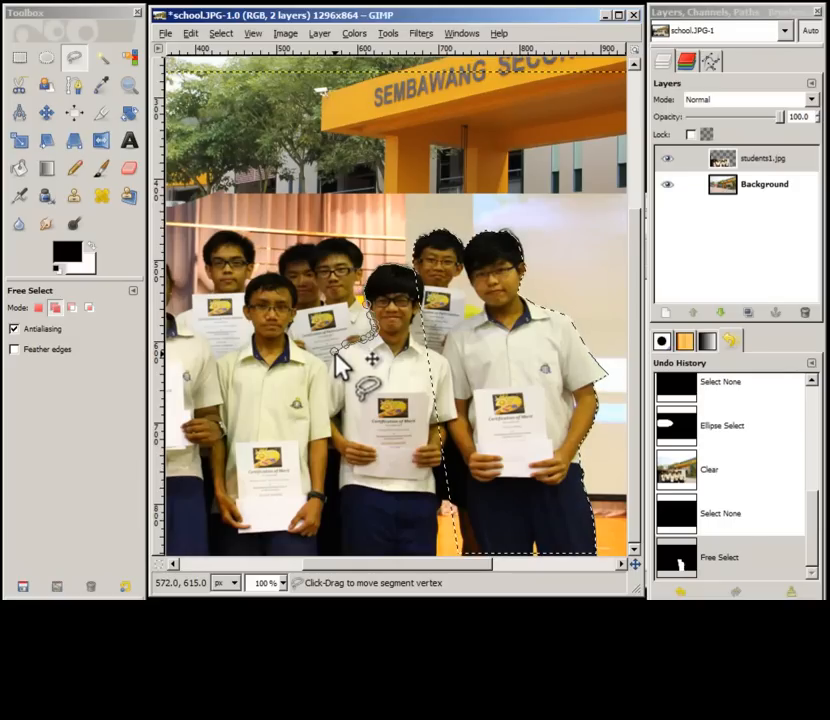
{"action": "left_click", "coordinate": [375, 393]}
{"action": "left_click", "coordinate": [435, 392]}
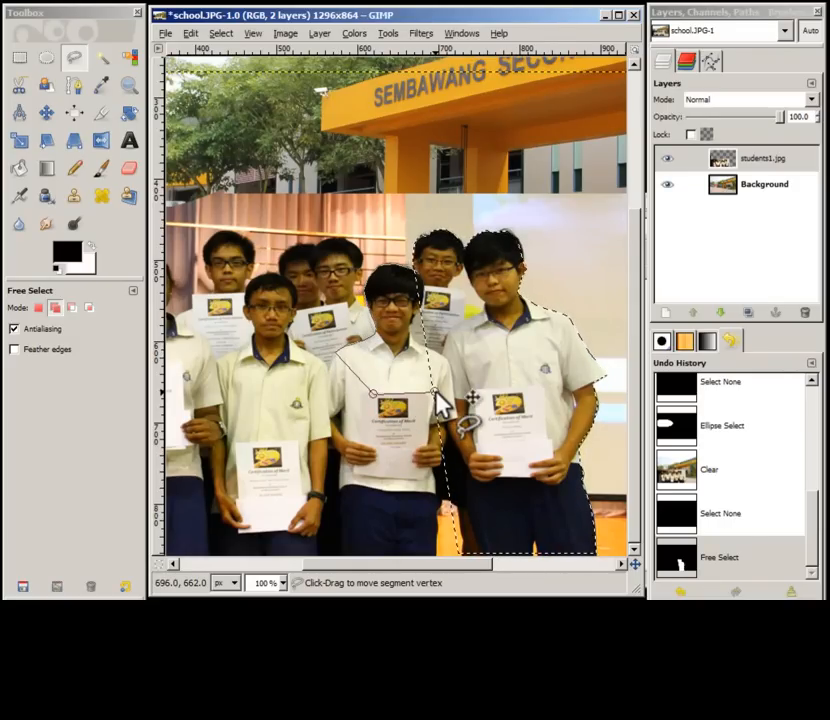
{"action": "key", "text": "Return"}
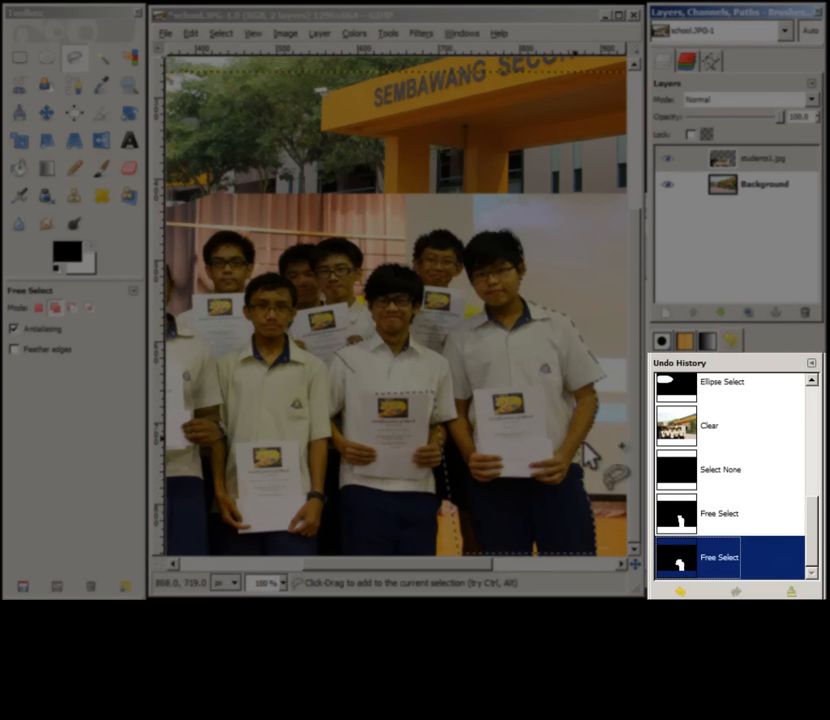
{"action": "left_click", "coordinate": [724, 515]}
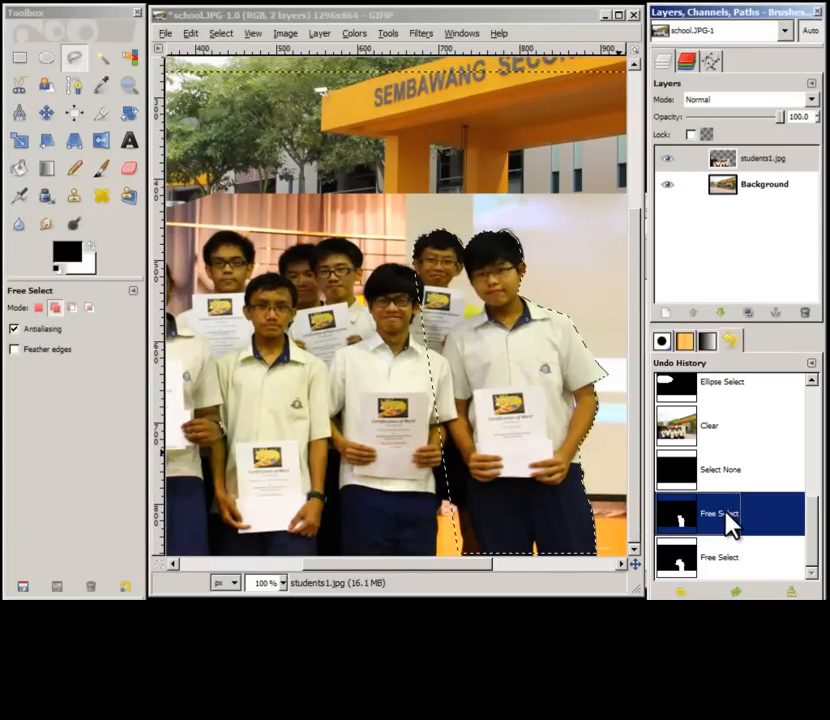
Step: Add a free-hand selection tracing around the remaining students' heads and the teacher's outline
{"action": "left_click", "coordinate": [415, 276]}
{"action": "left_click", "coordinate": [403, 264]}
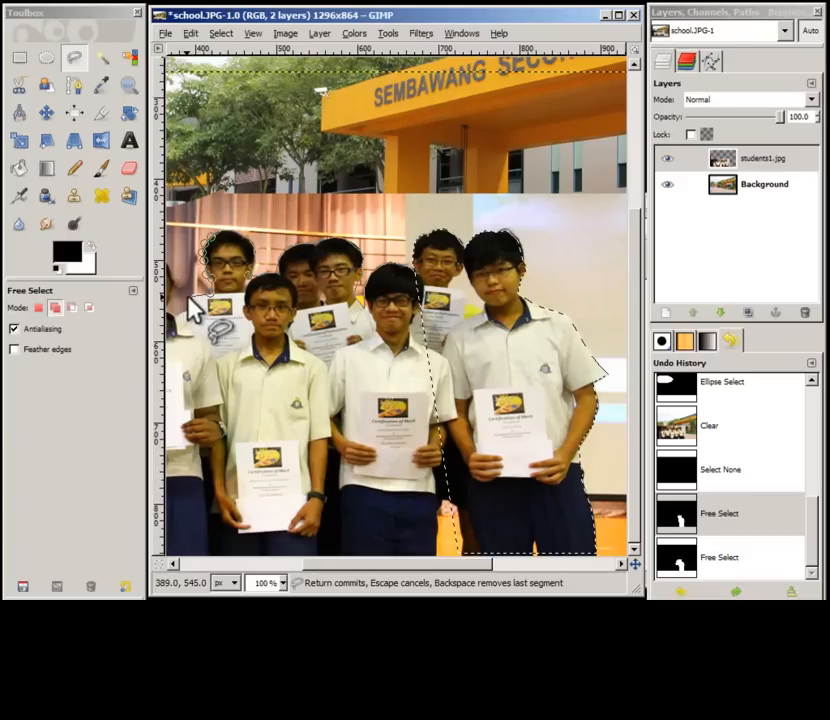
{"action": "left_click", "coordinate": [190, 296]}
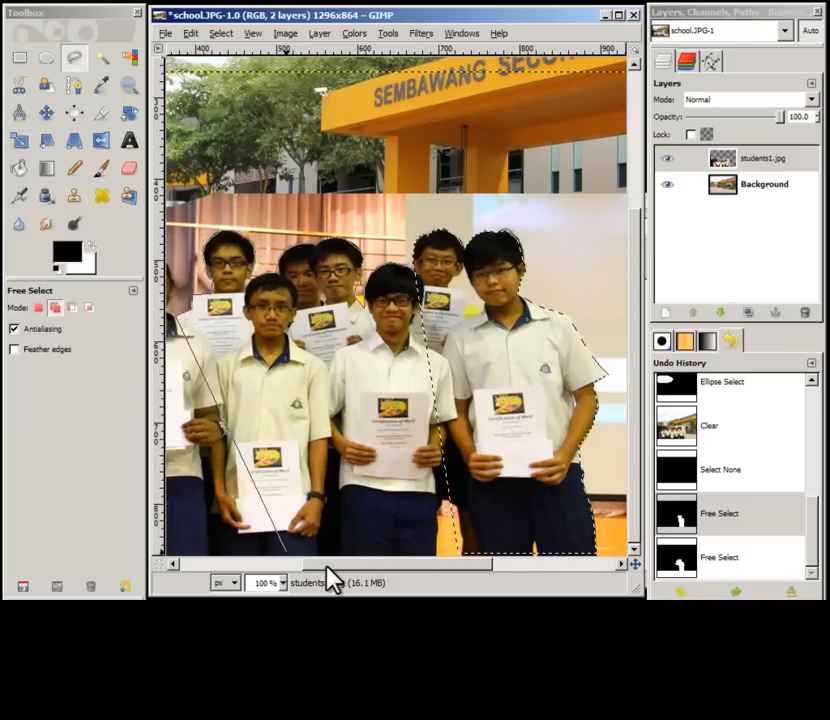
{"action": "left_click_drag", "start_coordinate": [326, 566], "coordinate": [200, 566]}
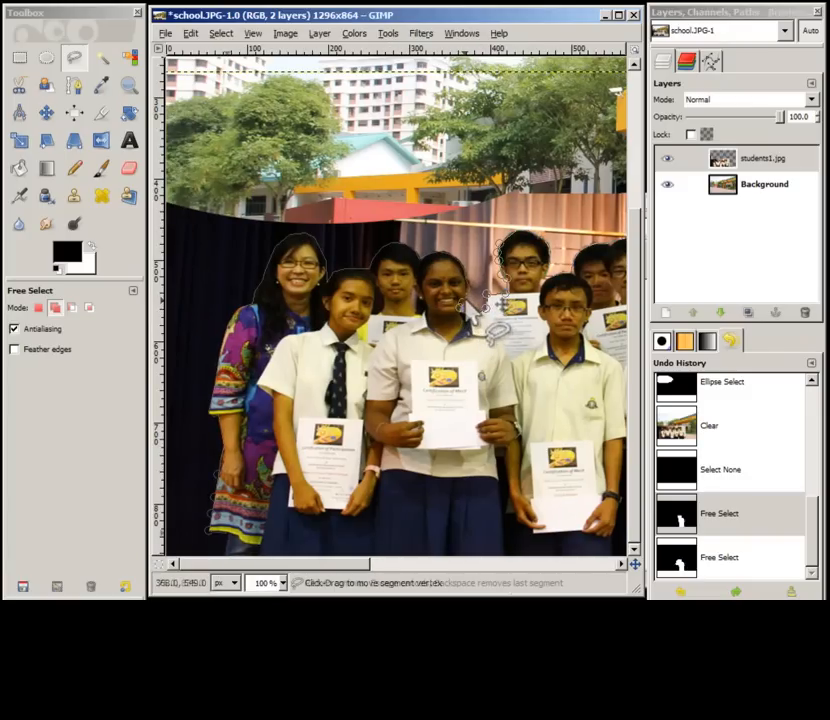
{"action": "left_click", "coordinate": [225, 550]}
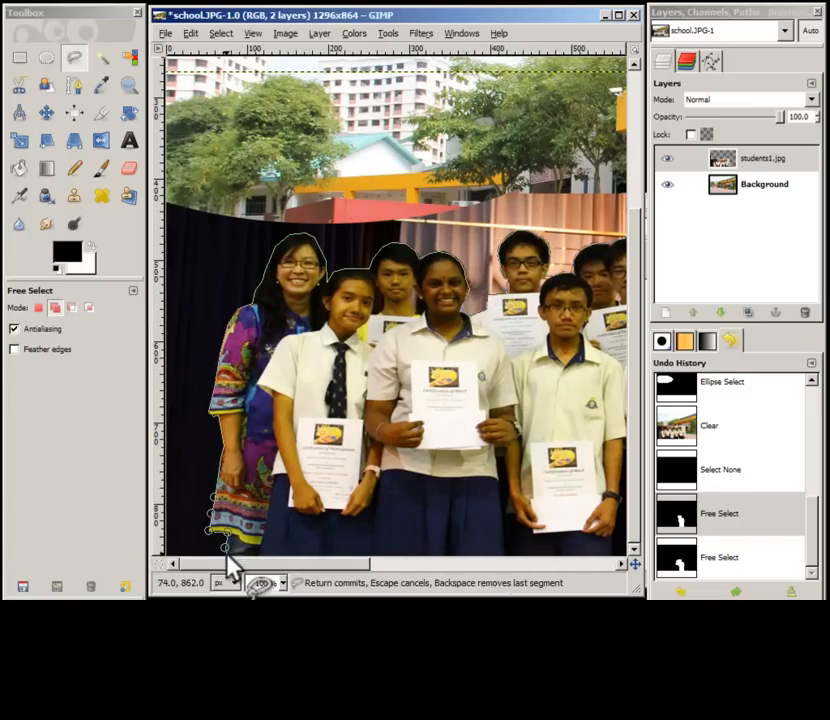
{"action": "left_click_drag", "start_coordinate": [291, 566], "coordinate": [450, 578]}
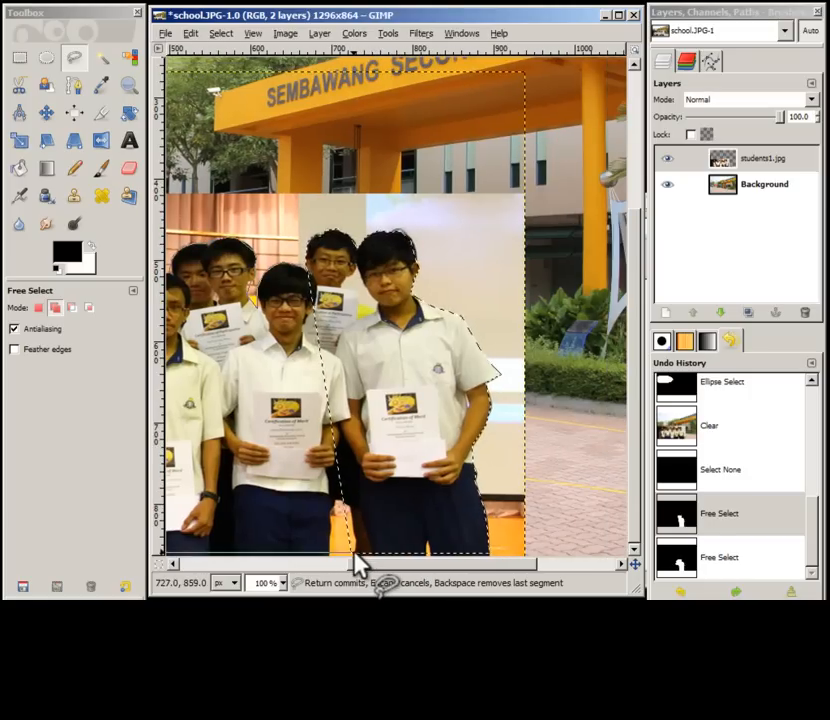
{"action": "key", "text": "Return"}
Step: At 33% zoom, invert the selection and delete everything around the traced students
{"action": "left_click", "coordinate": [284, 583]}
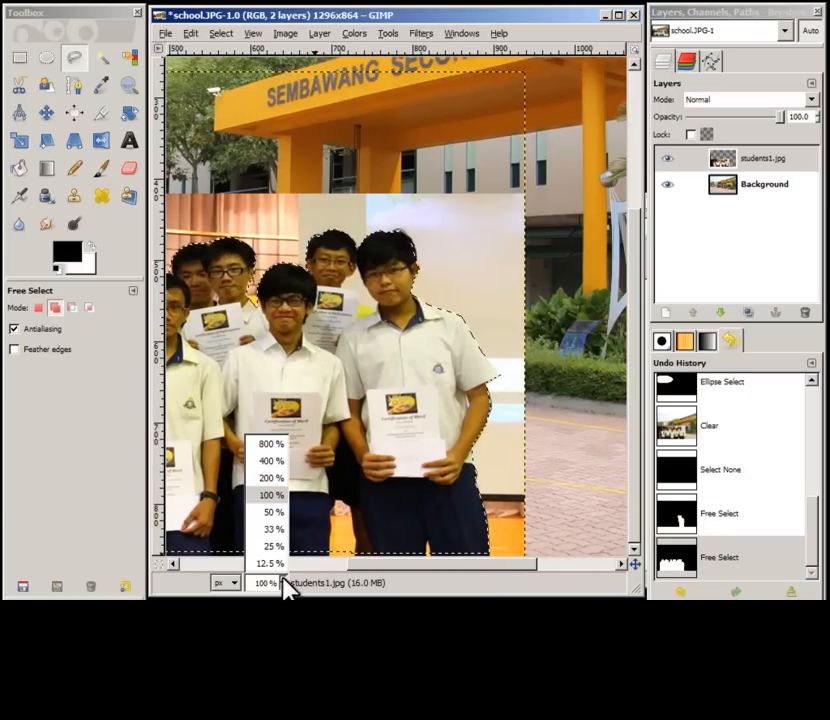
{"action": "left_click", "coordinate": [276, 529]}
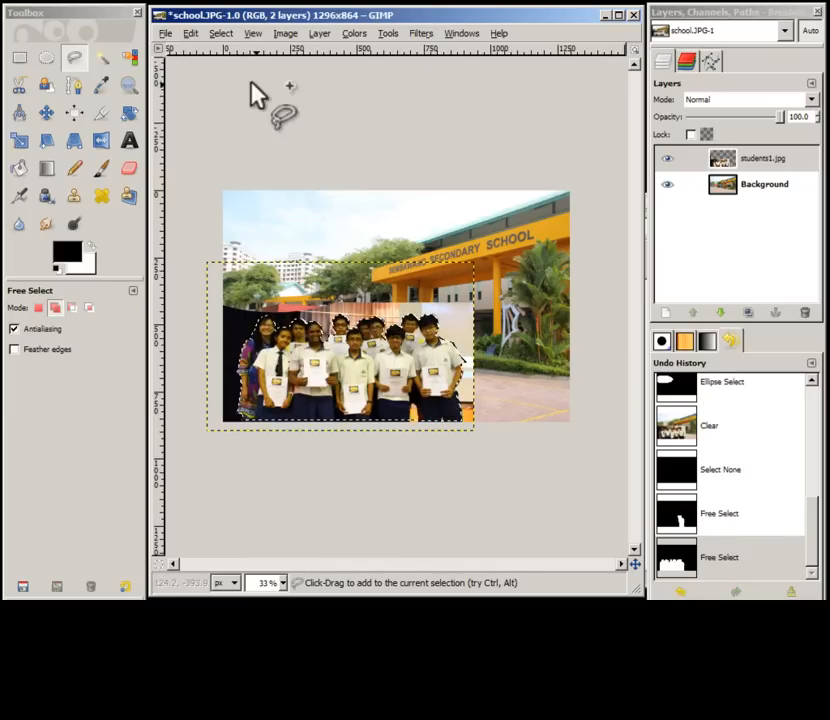
{"action": "left_click", "coordinate": [221, 34]}
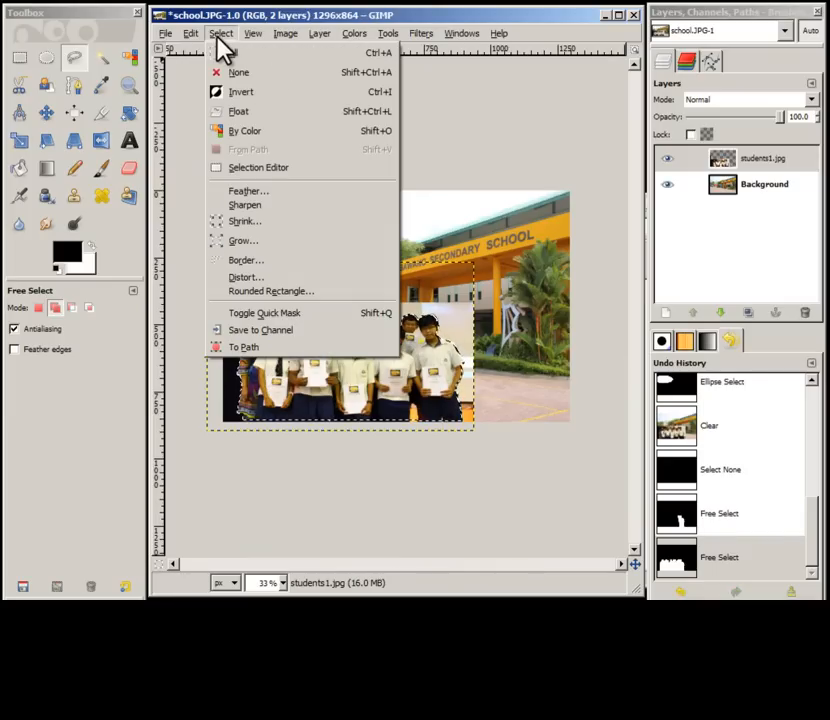
{"action": "left_click", "coordinate": [247, 91]}
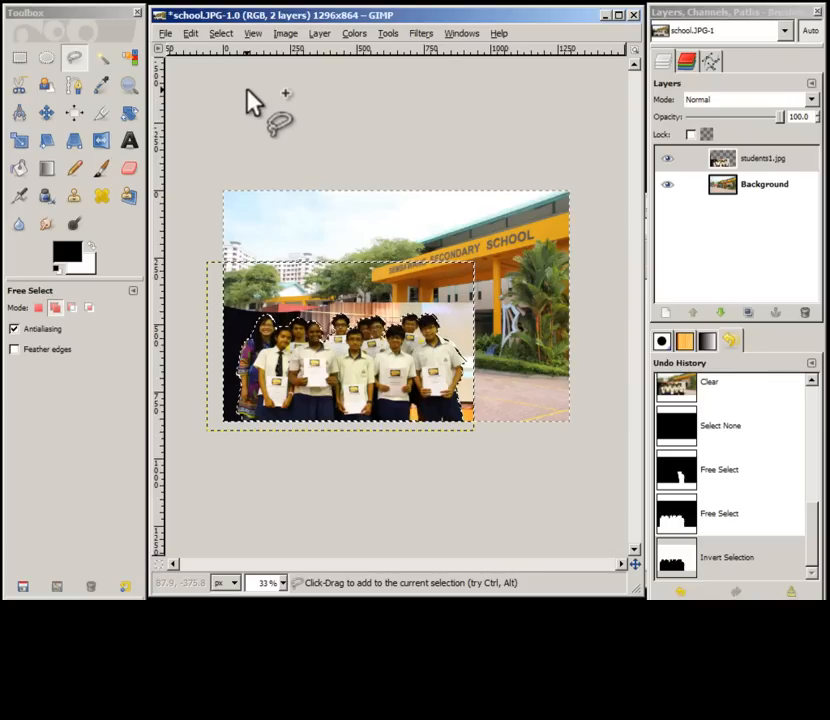
{"action": "key", "text": "Delete"}
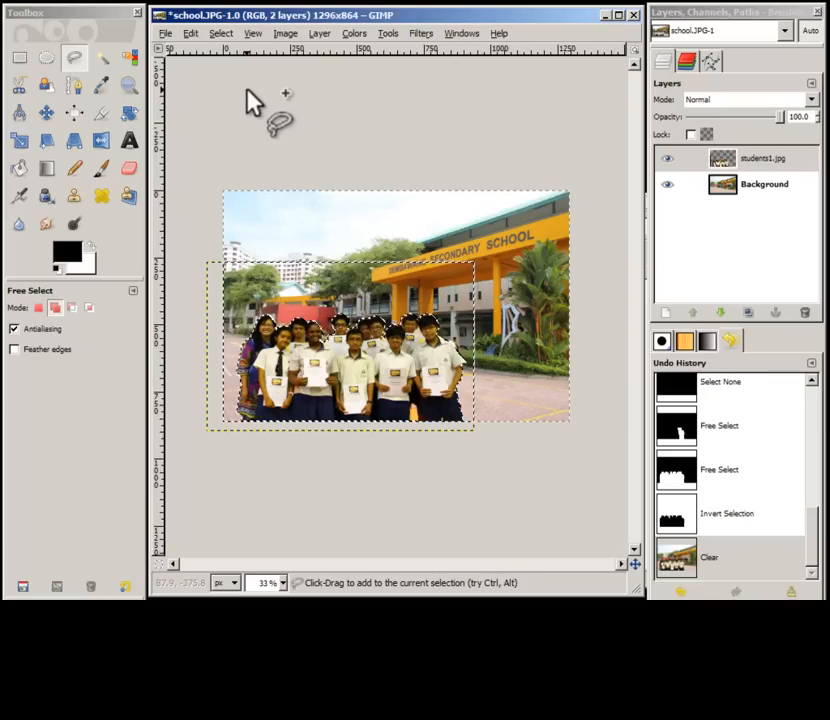
Step: Deselect everything
{"action": "key", "text": "ctrl+shift+a"}
{"action": "key", "text": "ctrl+z"}
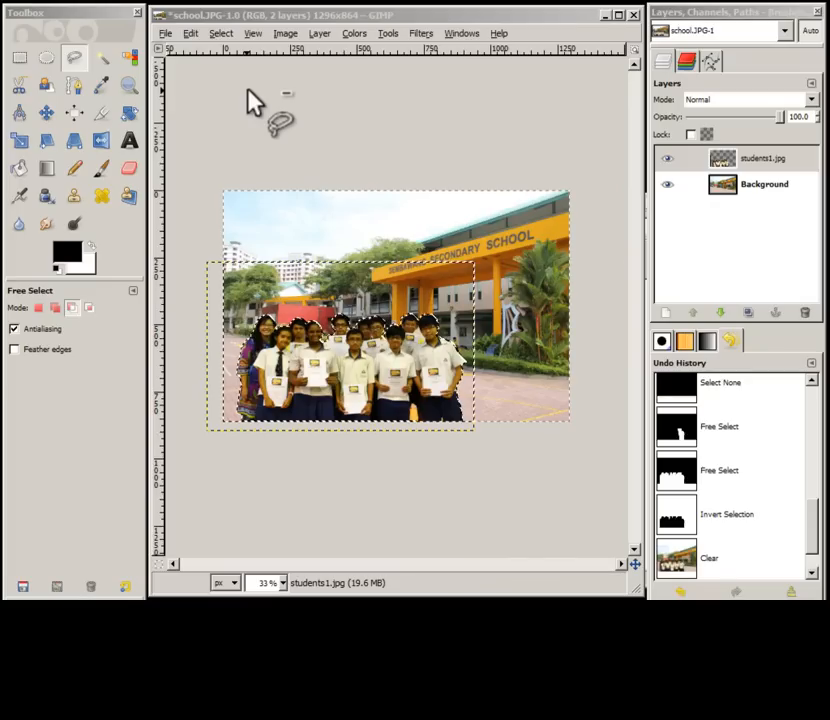
{"action": "left_click", "coordinate": [224, 31]}
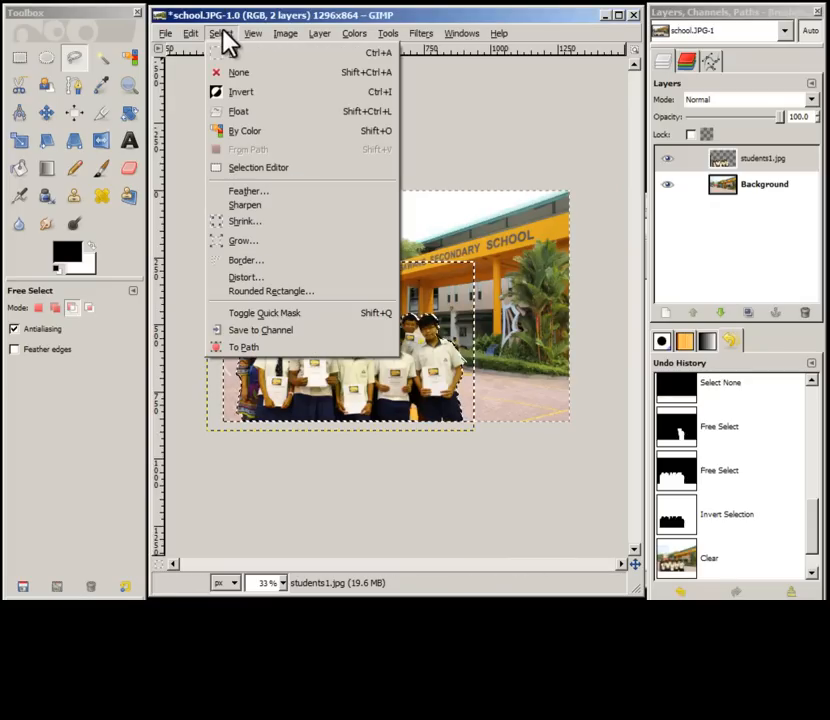
{"action": "left_click", "coordinate": [241, 75]}
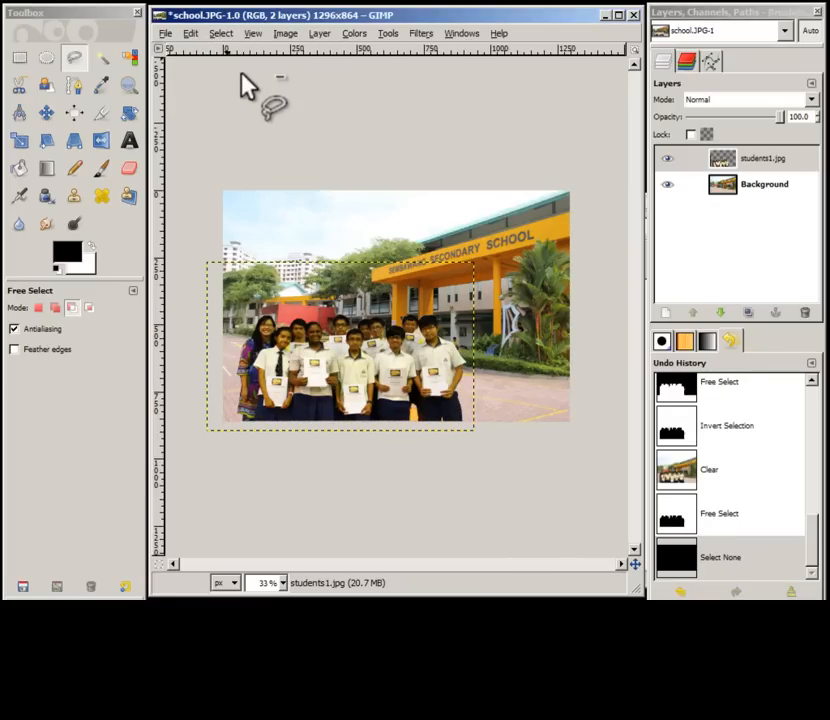
{"action": "key", "text": "shift"}
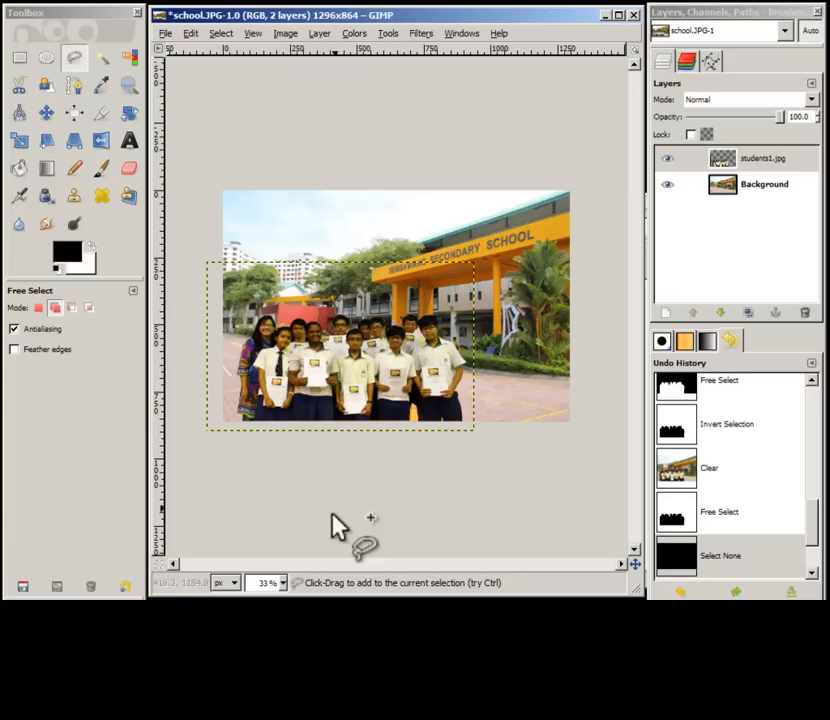
Step: At 100% zoom, free-select the leftover backdrop gap beside the rightmost student's neck, delete it, and deselect
{"action": "left_click", "coordinate": [283, 583]}
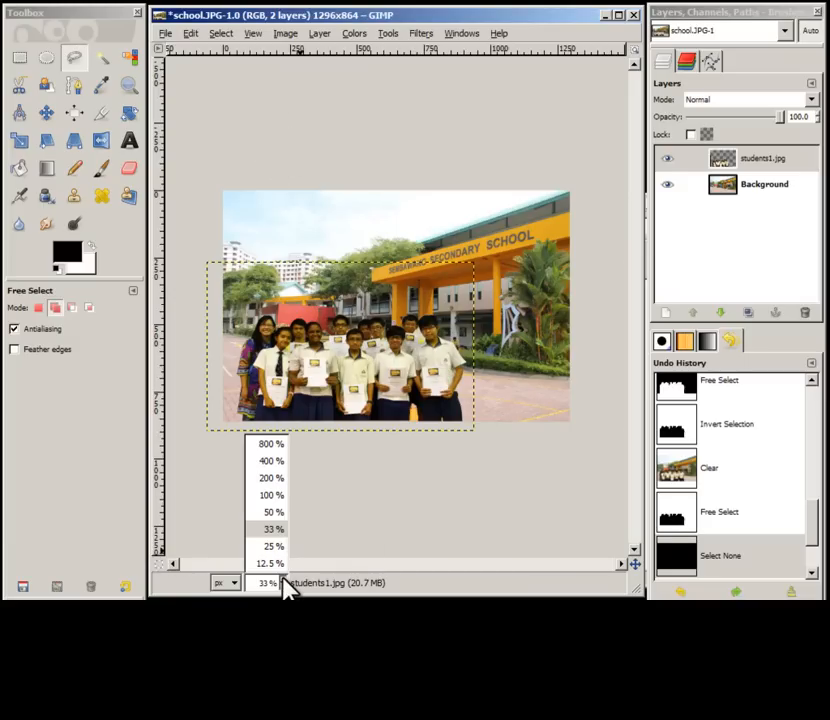
{"action": "left_click", "coordinate": [272, 495]}
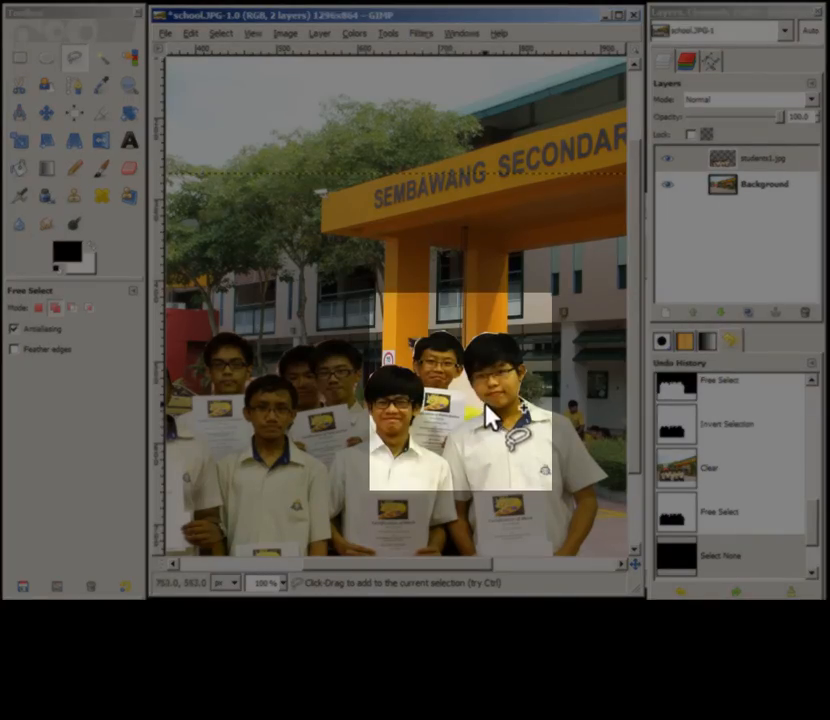
{"action": "left_click", "coordinate": [483, 403]}
{"action": "left_click", "coordinate": [470, 387]}
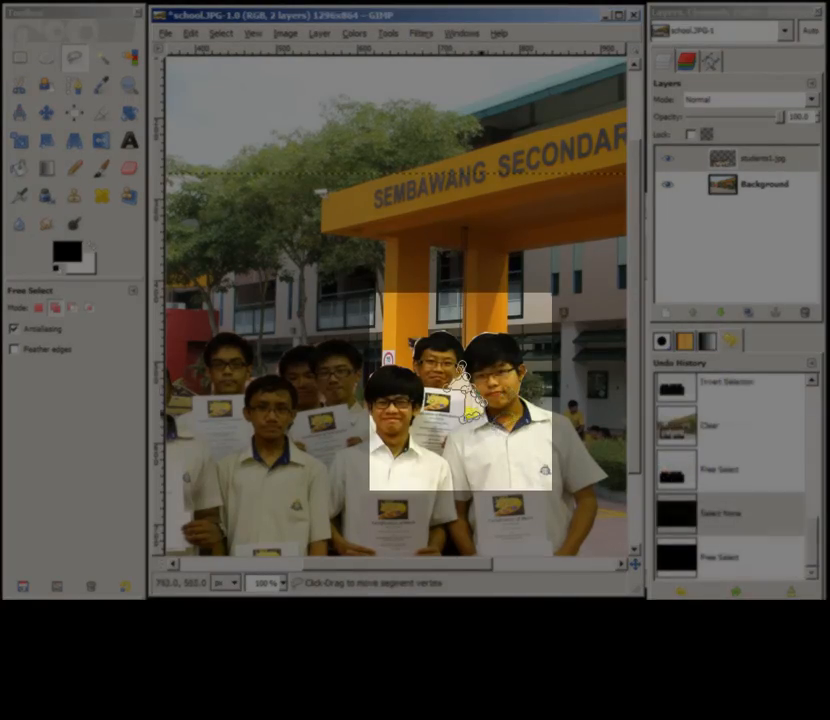
{"action": "left_click", "coordinate": [479, 411]}
{"action": "left_click", "coordinate": [485, 409]}
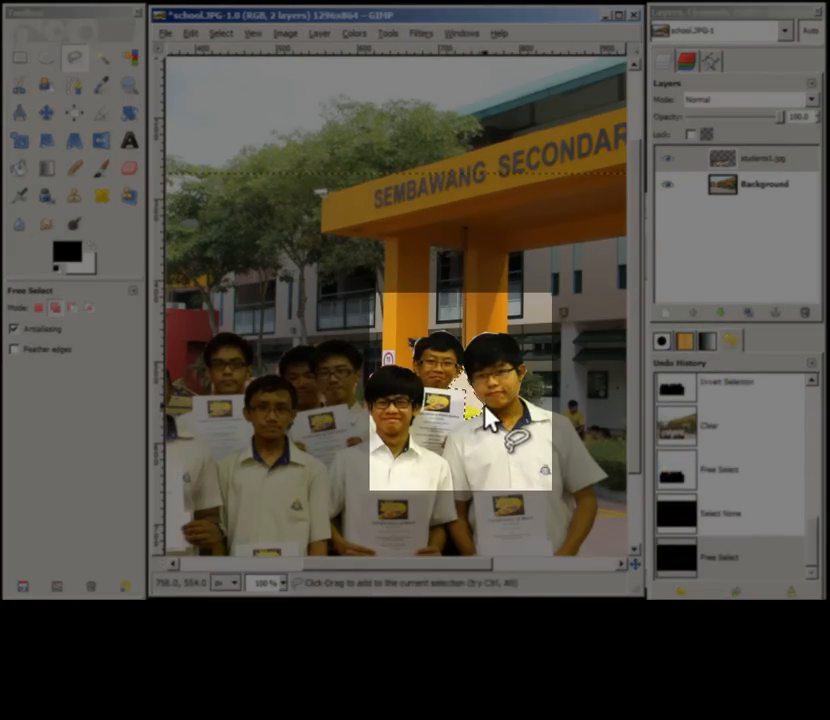
{"action": "key", "text": "Delete"}
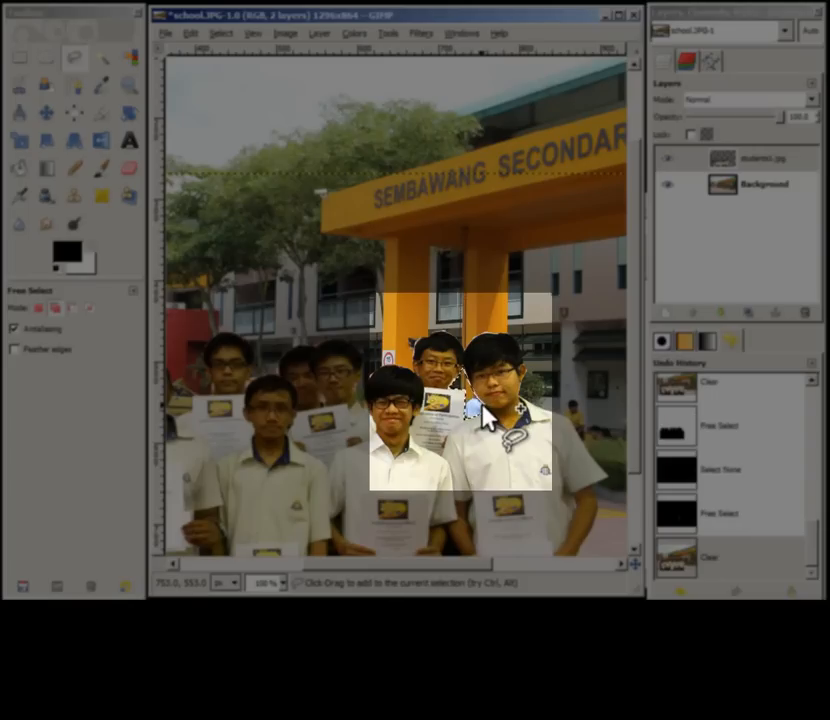
{"action": "key", "text": "ctrl+shift+a"}
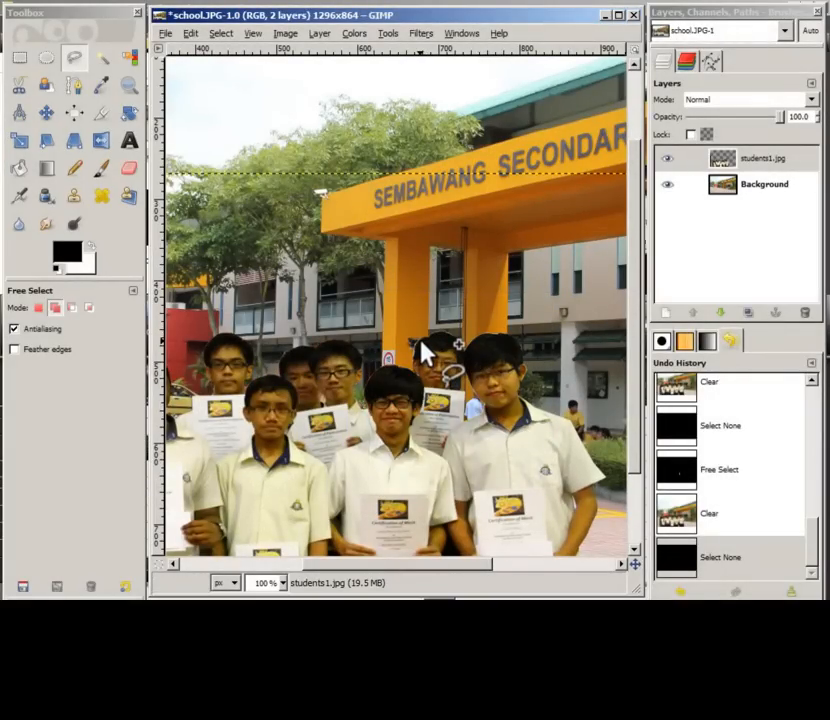
Step: Turn the students layer's alpha into a selection and border the selection by 2 pixels
{"action": "right_click", "coordinate": [756, 168]}
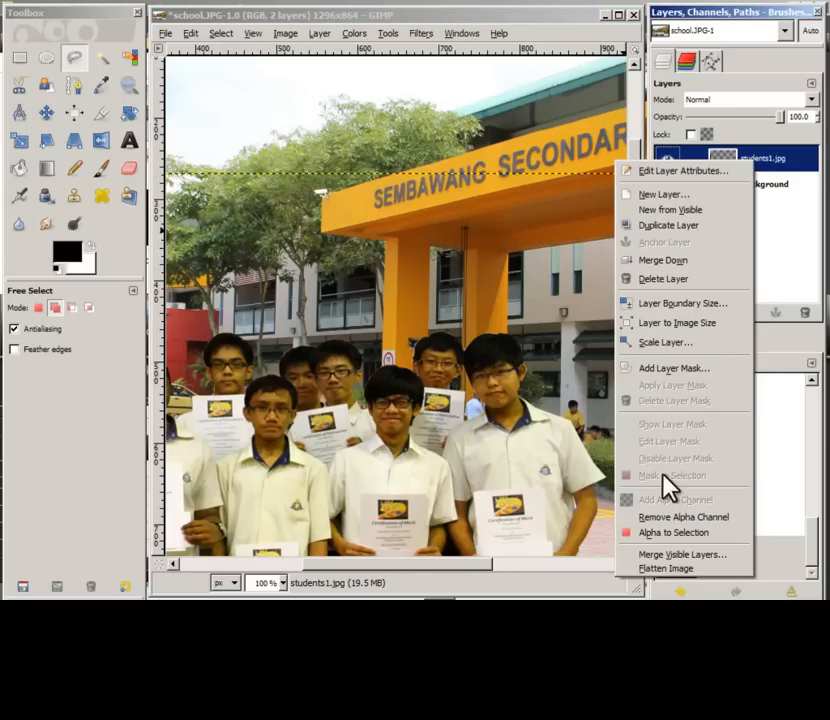
{"action": "left_click", "coordinate": [683, 548]}
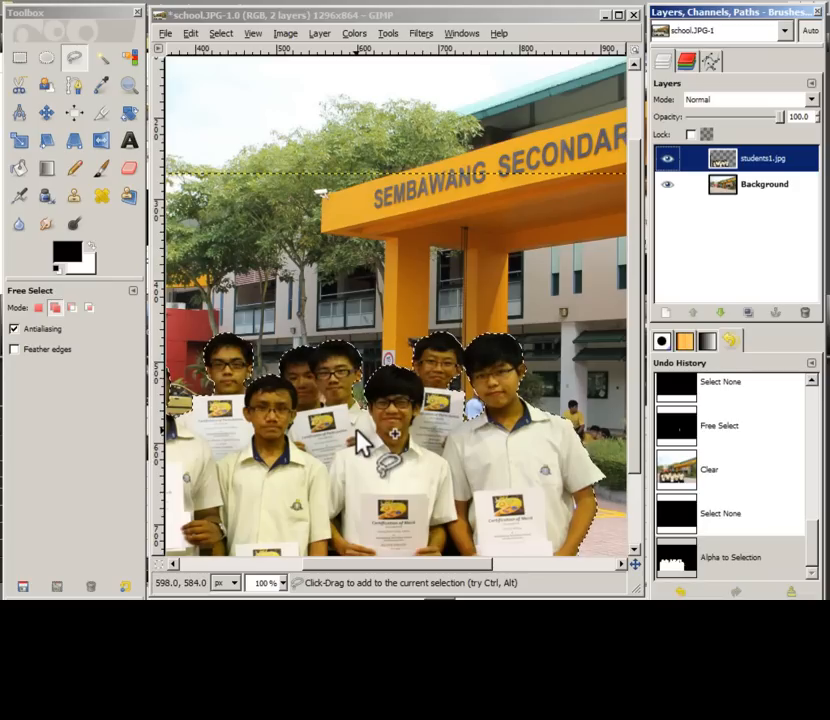
{"action": "left_click", "coordinate": [222, 36]}
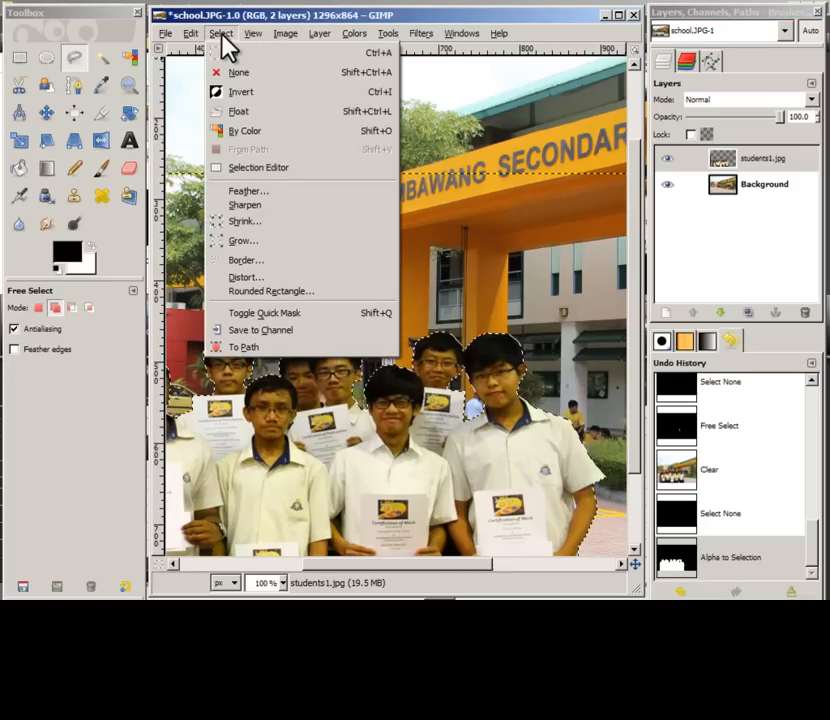
{"action": "left_click", "coordinate": [263, 263]}
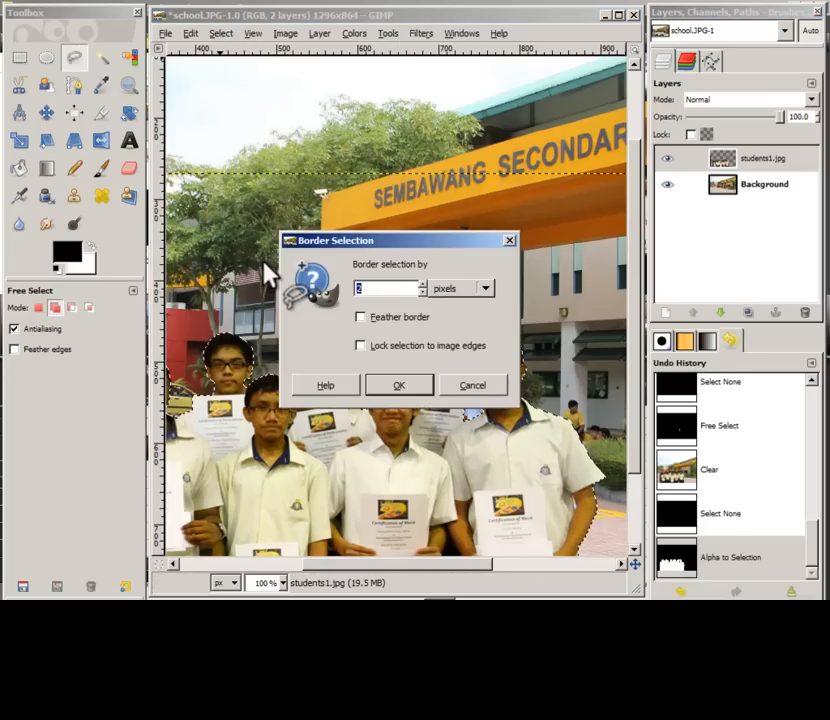
{"action": "type", "text": "2"}
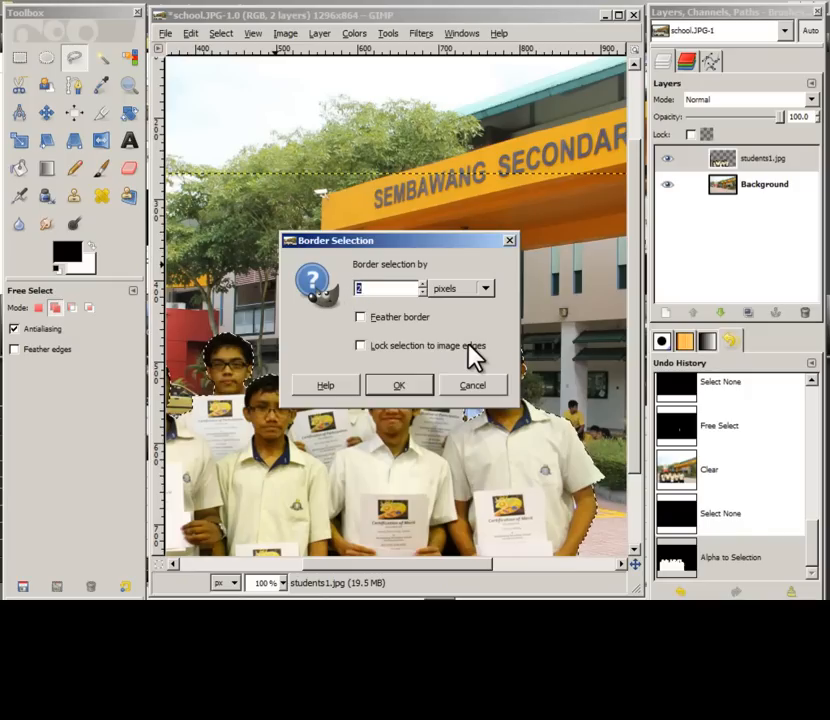
{"action": "left_click", "coordinate": [396, 386]}
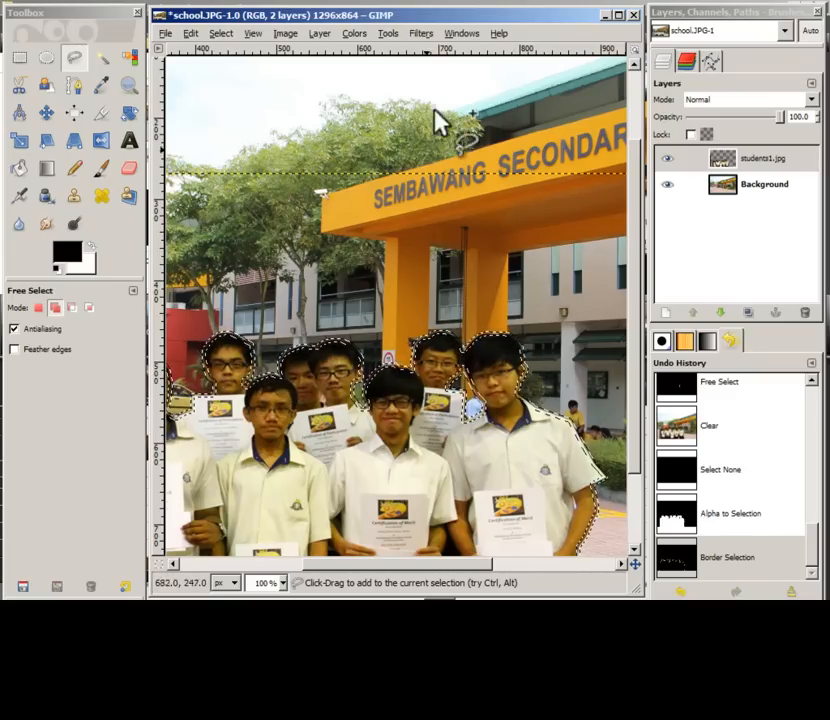
Step: Apply the Blur filter to the border selection to soften the edges, then deselect
{"action": "left_click", "coordinate": [421, 33]}
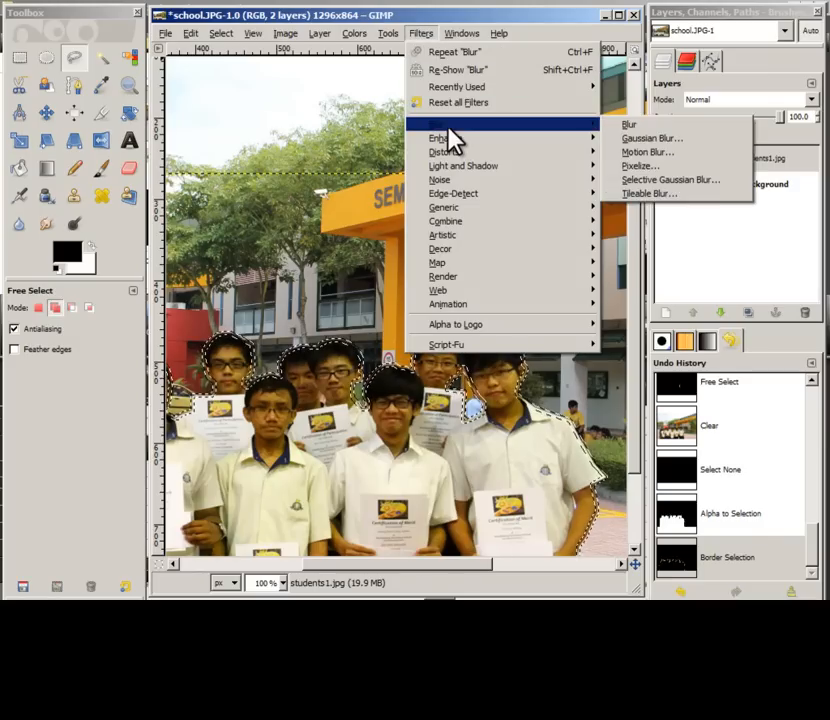
{"action": "left_click", "coordinate": [612, 124]}
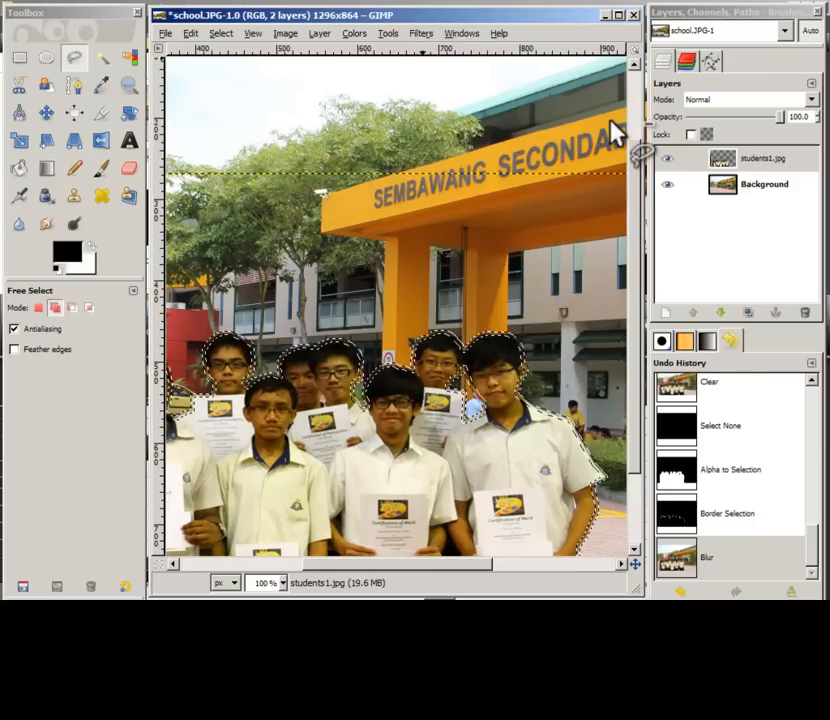
{"action": "key", "text": "ctrl+shift+a"}
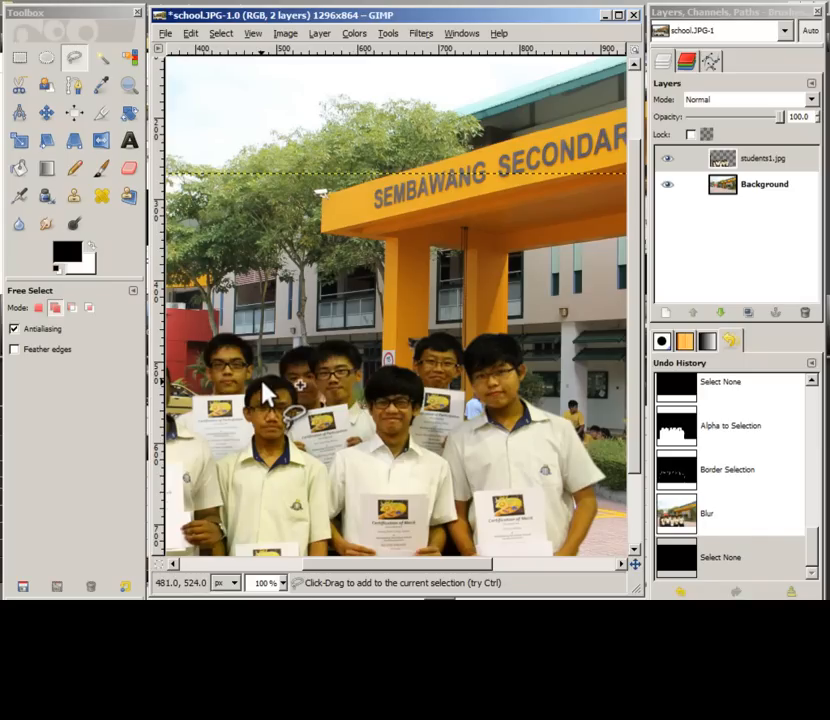
Step: At 33% zoom, scale the students layer to about 1131 × 714 pixels
{"action": "left_click", "coordinate": [282, 582]}
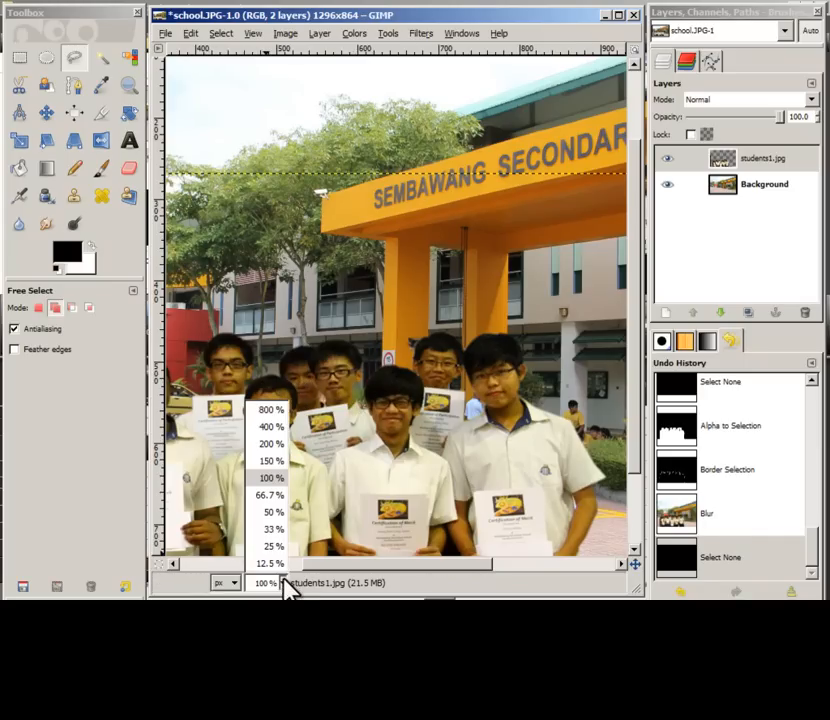
{"action": "left_click", "coordinate": [275, 530]}
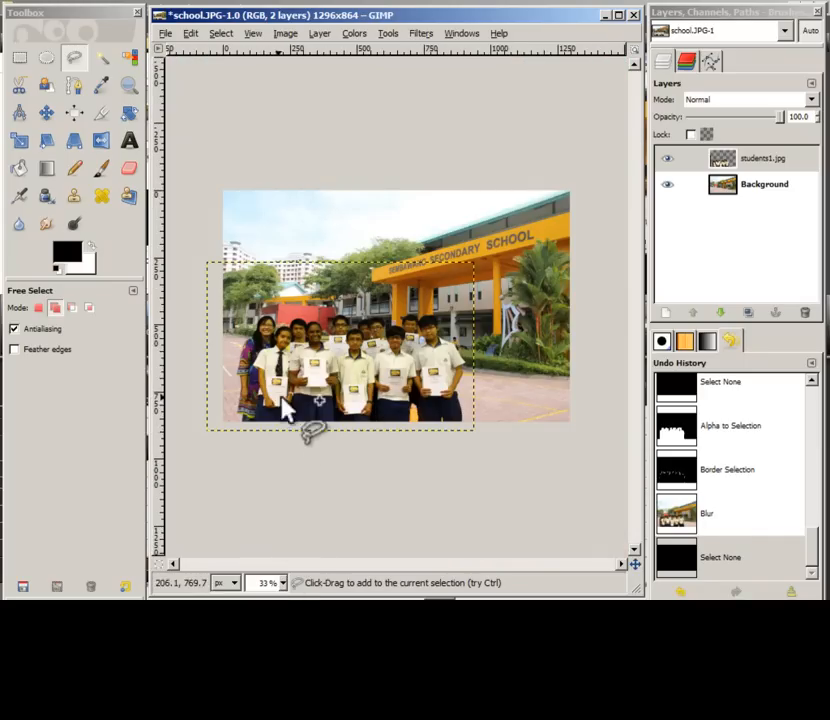
{"action": "left_click", "coordinate": [17, 138]}
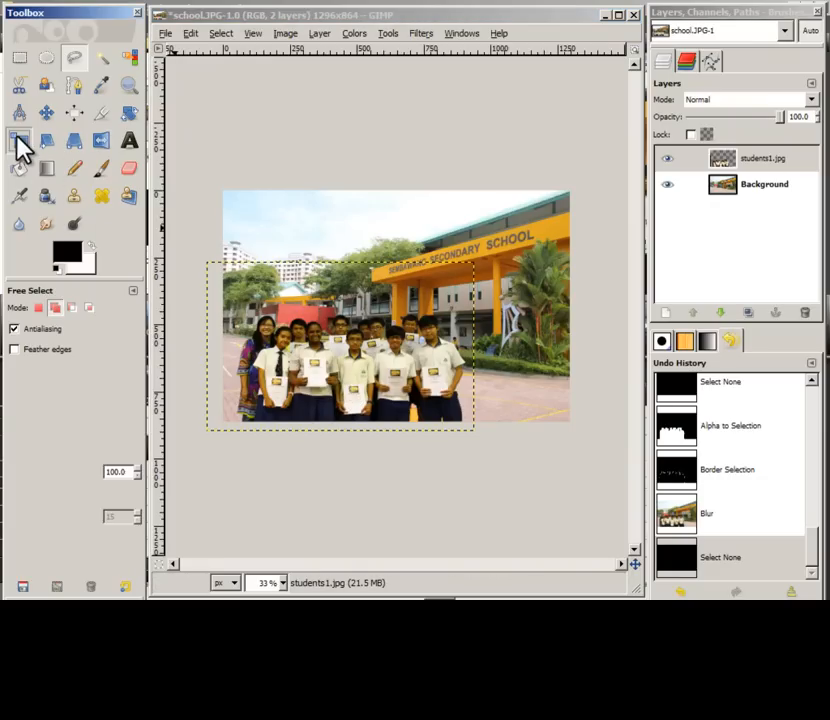
{"action": "left_click_drag", "start_coordinate": [284, 430], "coordinate": [256, 452]}
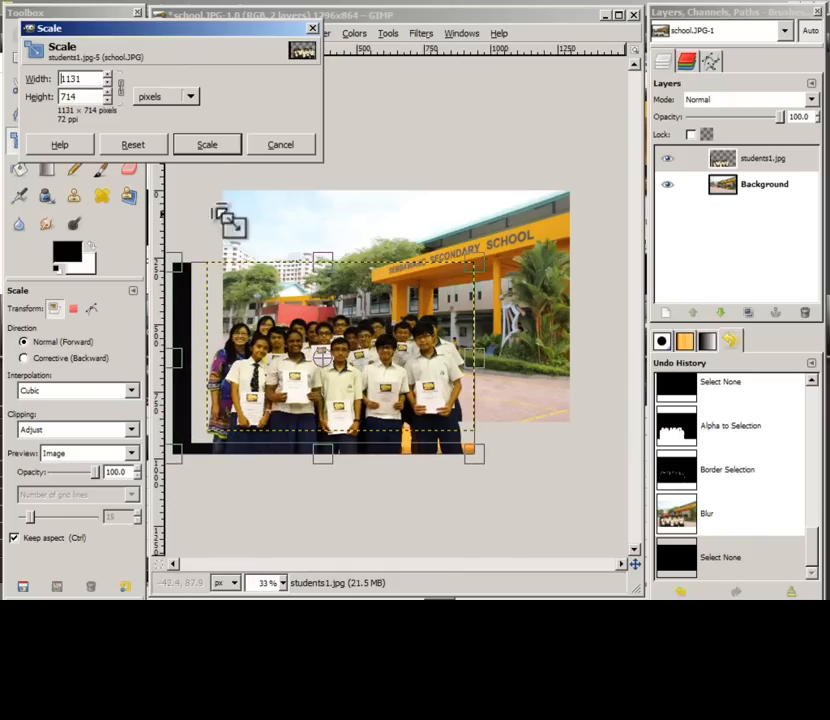
{"action": "left_click", "coordinate": [207, 146]}
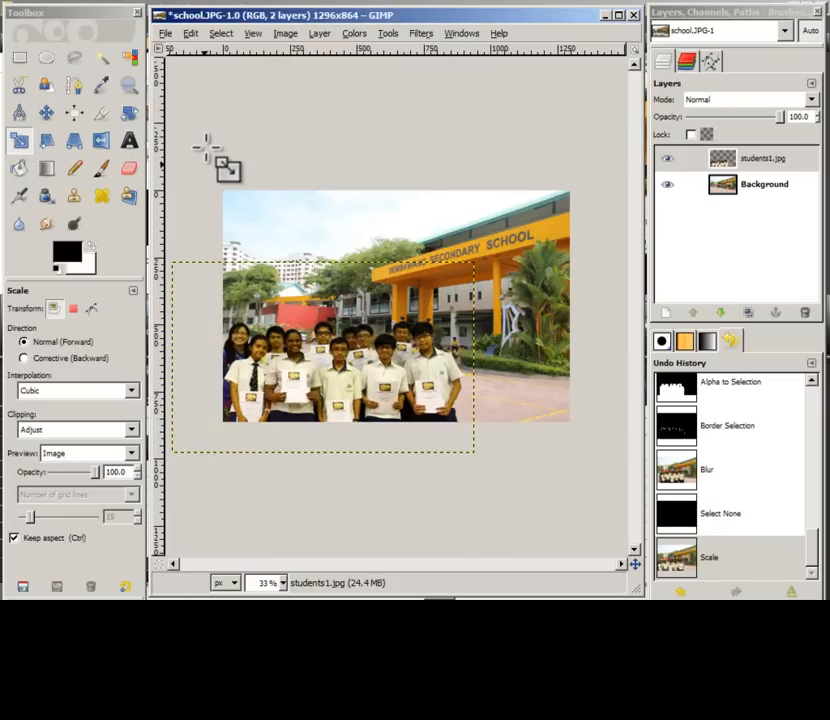
Step: Move the students layer up and right onto the school grounds
{"action": "left_click", "coordinate": [47, 116]}
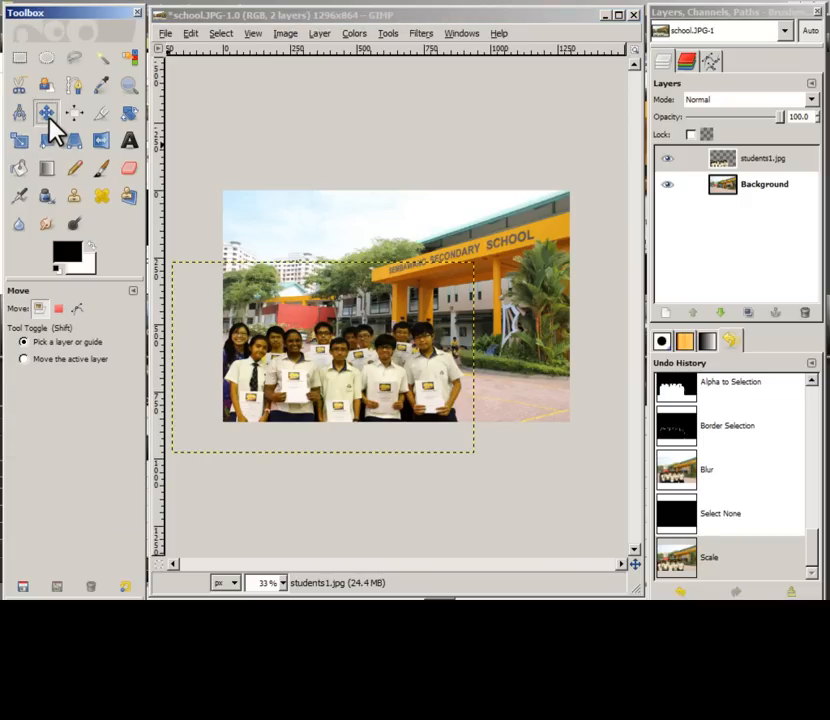
{"action": "left_click", "coordinate": [294, 386]}
{"action": "left_click_drag", "start_coordinate": [294, 386], "coordinate": [311, 354]}
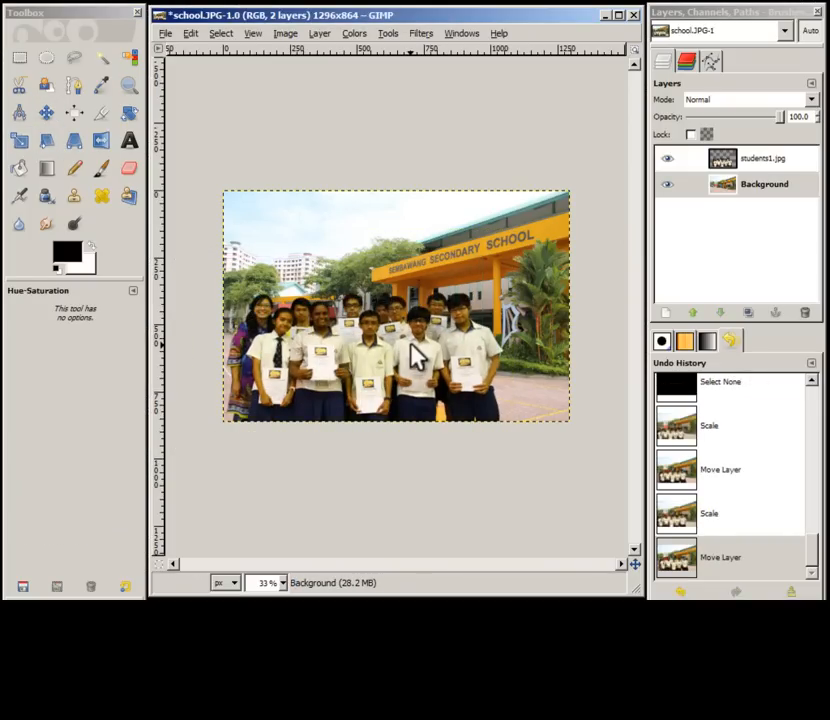
Step: Zoom to 50% and select the Background layer
{"action": "left_click", "coordinate": [354, 34]}
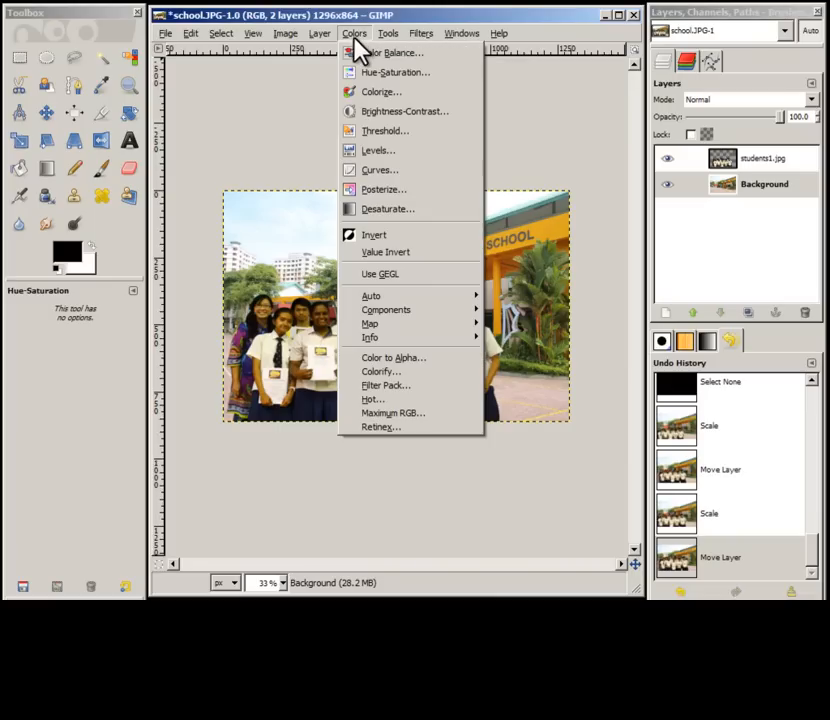
{"action": "left_click", "coordinate": [510, 226]}
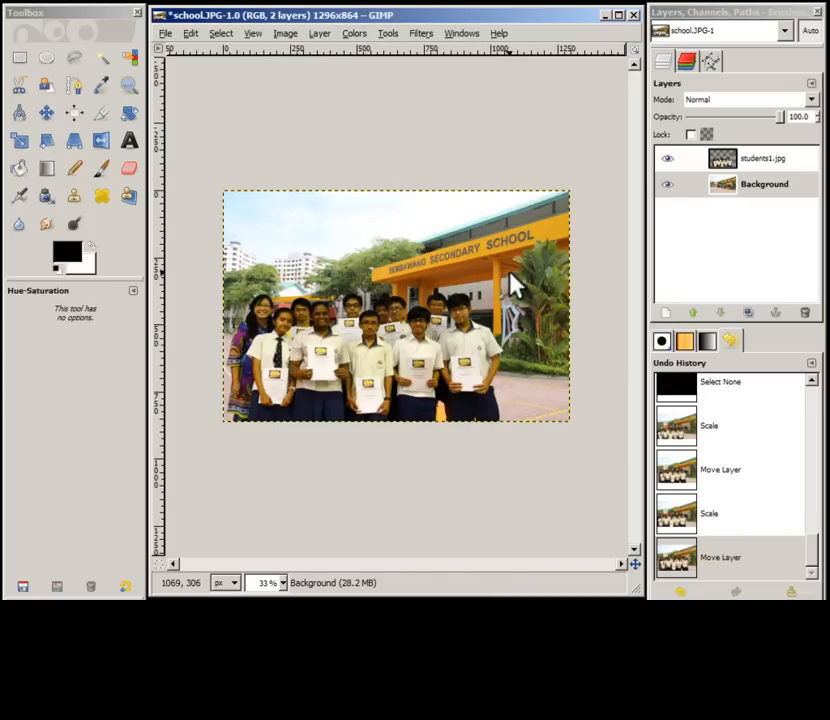
{"action": "key", "text": "Page_Up"}
{"action": "left_click", "coordinate": [285, 582]}
{"action": "left_click", "coordinate": [274, 512]}
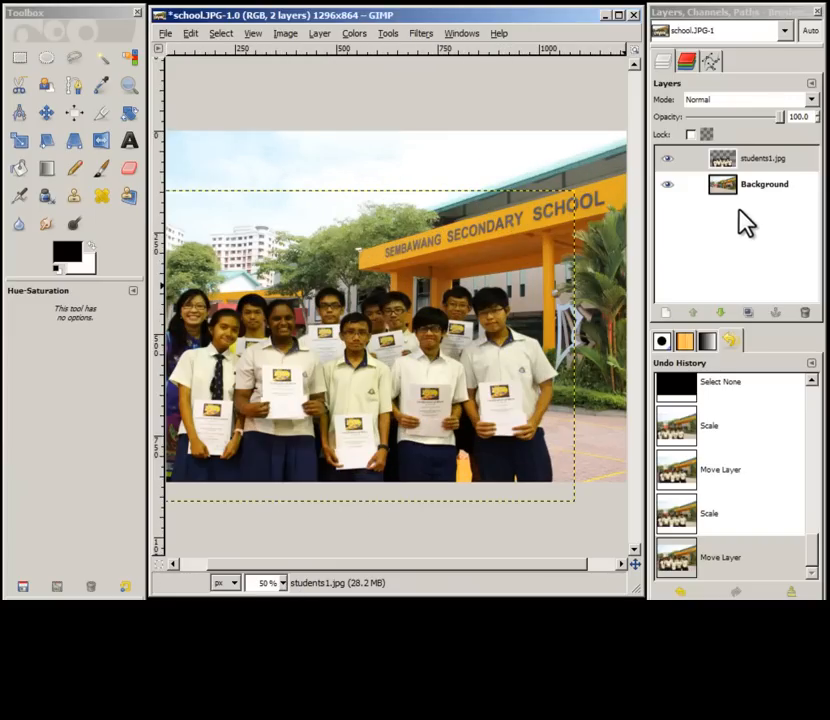
{"action": "left_click", "coordinate": [764, 185]}
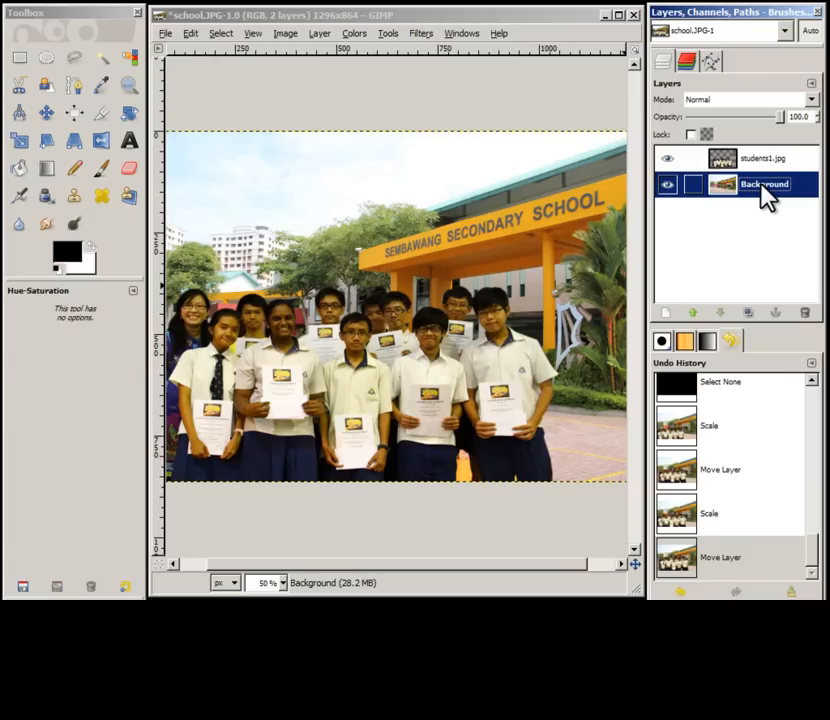
Step: Apply Hue-Saturation to the Background layer with the hue set to 17
{"action": "left_click", "coordinate": [364, 34]}
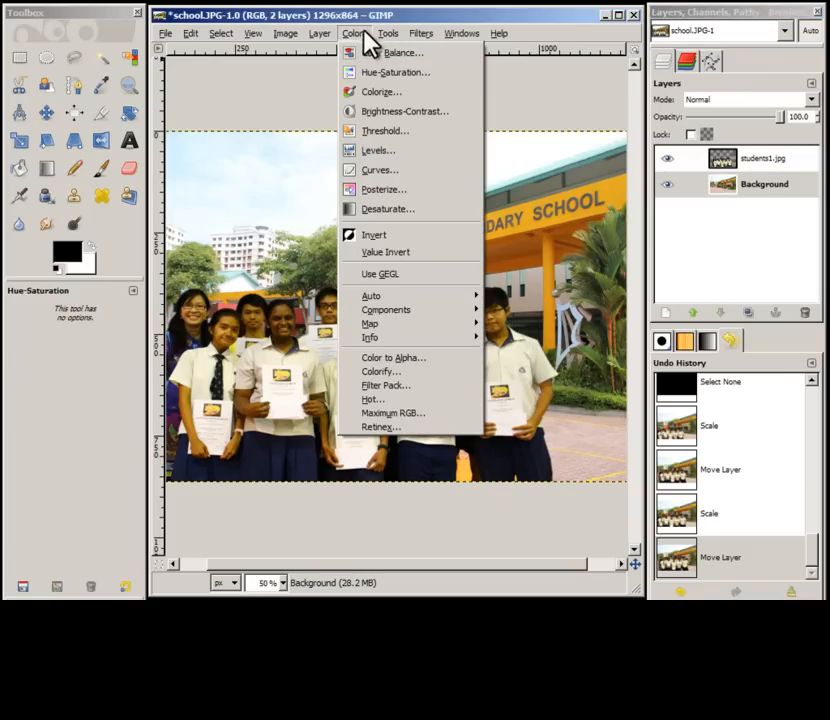
{"action": "left_click", "coordinate": [406, 72]}
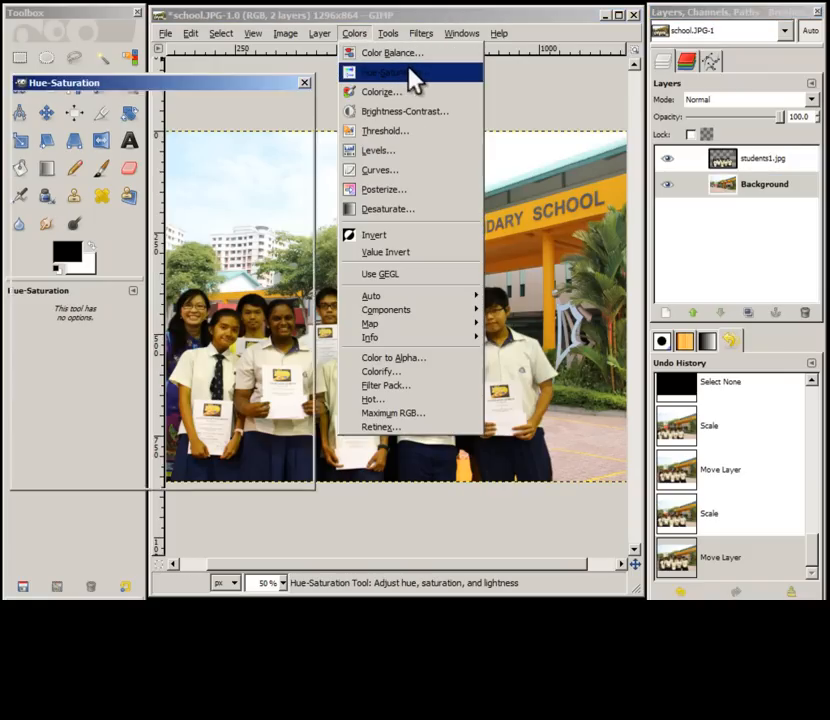
{"action": "left_click_drag", "start_coordinate": [168, 358], "coordinate": [83, 398]}
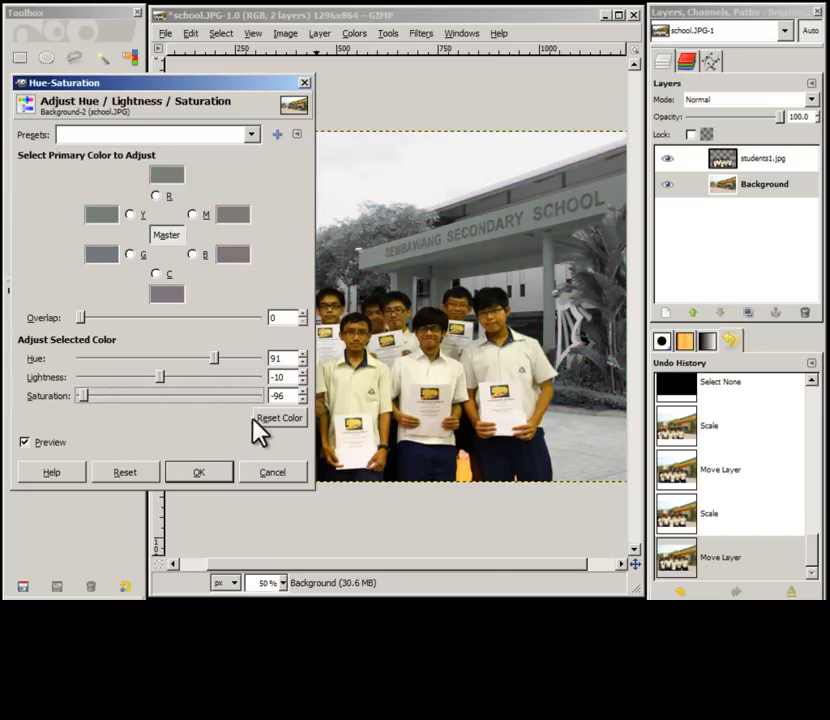
{"action": "left_click", "coordinate": [278, 418]}
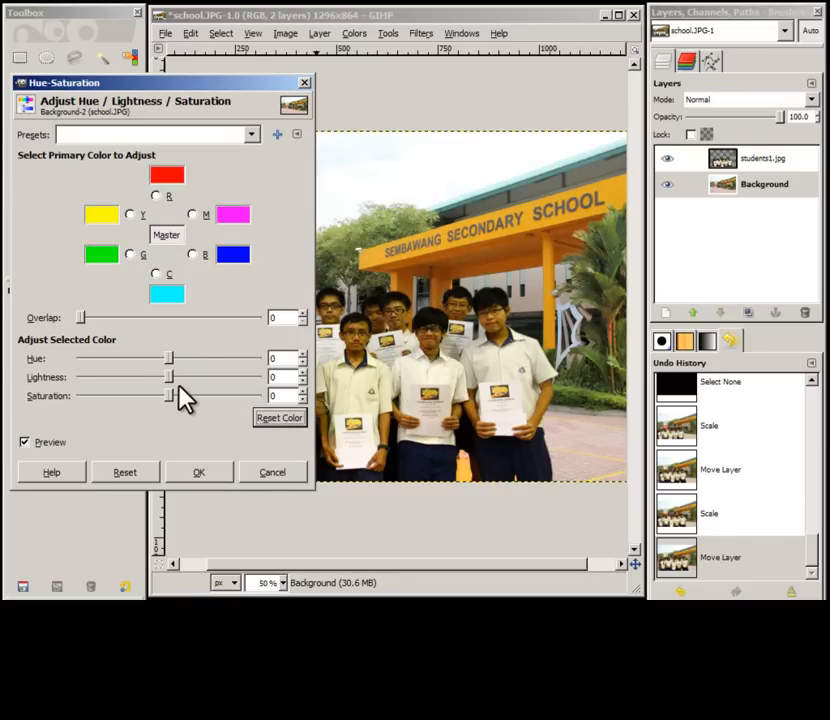
{"action": "double_click", "coordinate": [272, 358]}
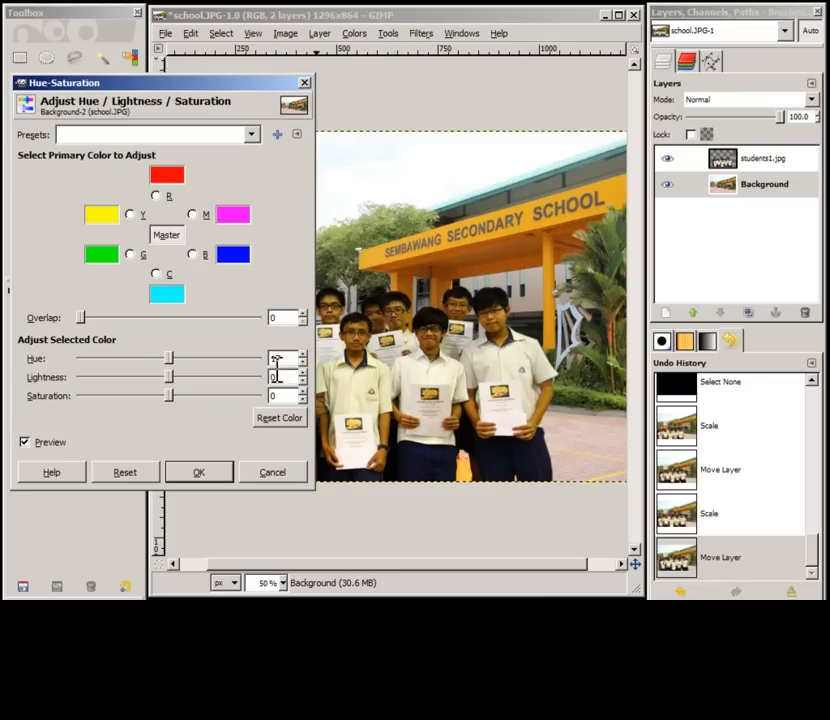
{"action": "key", "text": "Tab"}
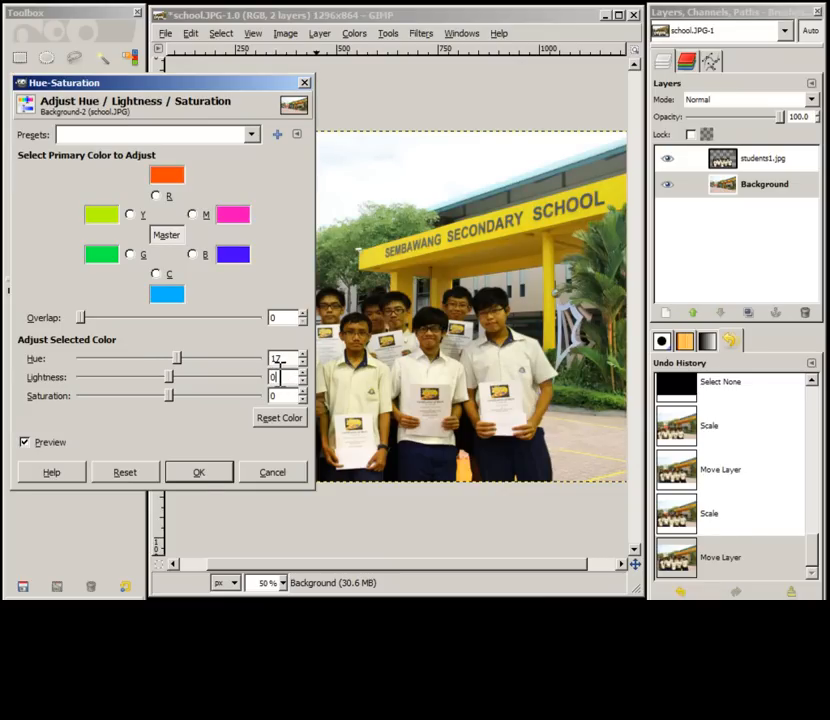
{"action": "left_click", "coordinate": [199, 472]}
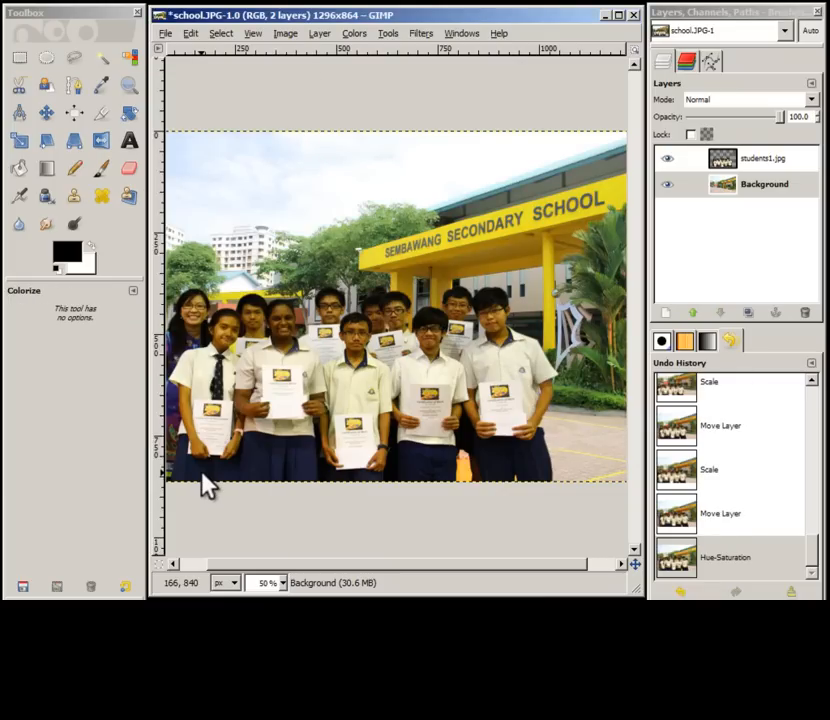
{"action": "left_click", "coordinate": [363, 33]}
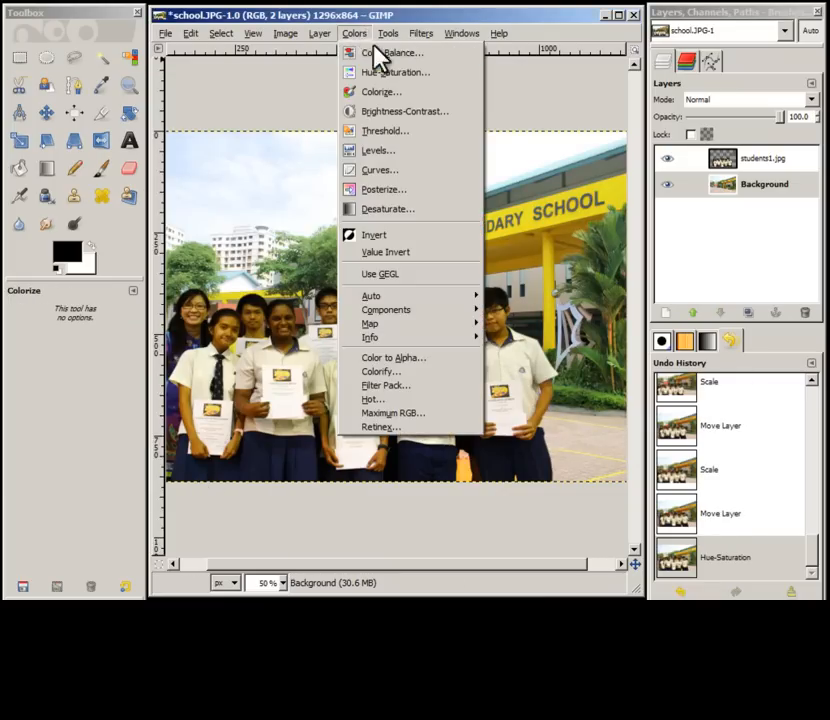
{"action": "left_click", "coordinate": [404, 94]}
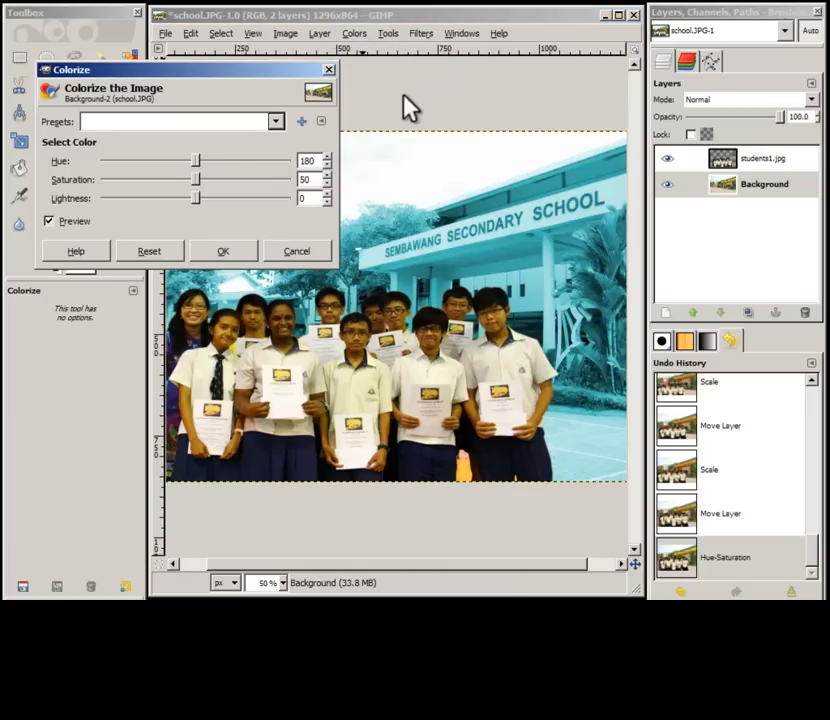
{"action": "left_click_drag", "start_coordinate": [197, 160], "coordinate": [111, 161]}
{"action": "left_click", "coordinate": [312, 251]}
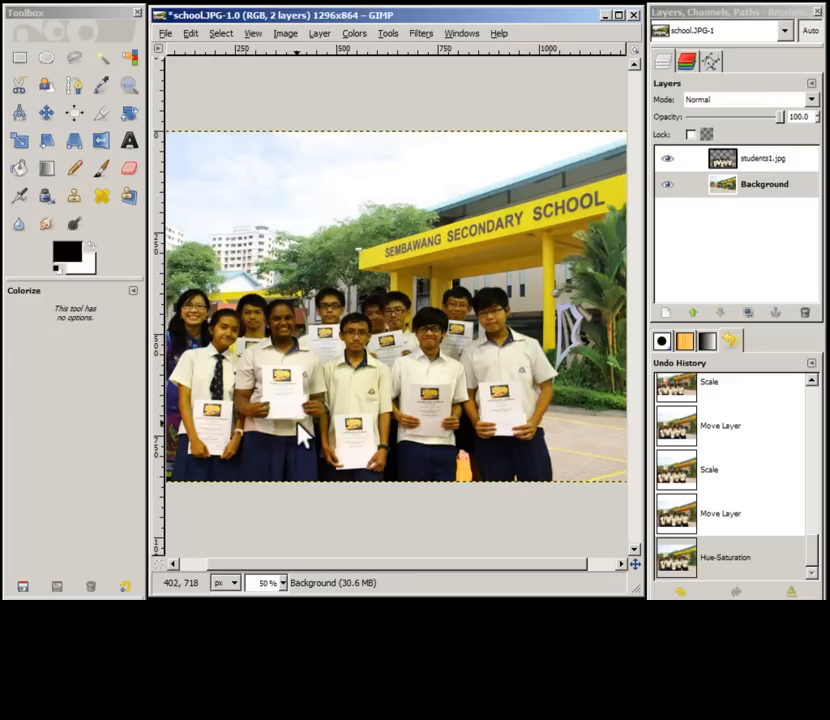
Step: Select the students layer and outline the middle student's certificate with the Free Select tool at 100% zoom
{"action": "left_click", "coordinate": [752, 163]}
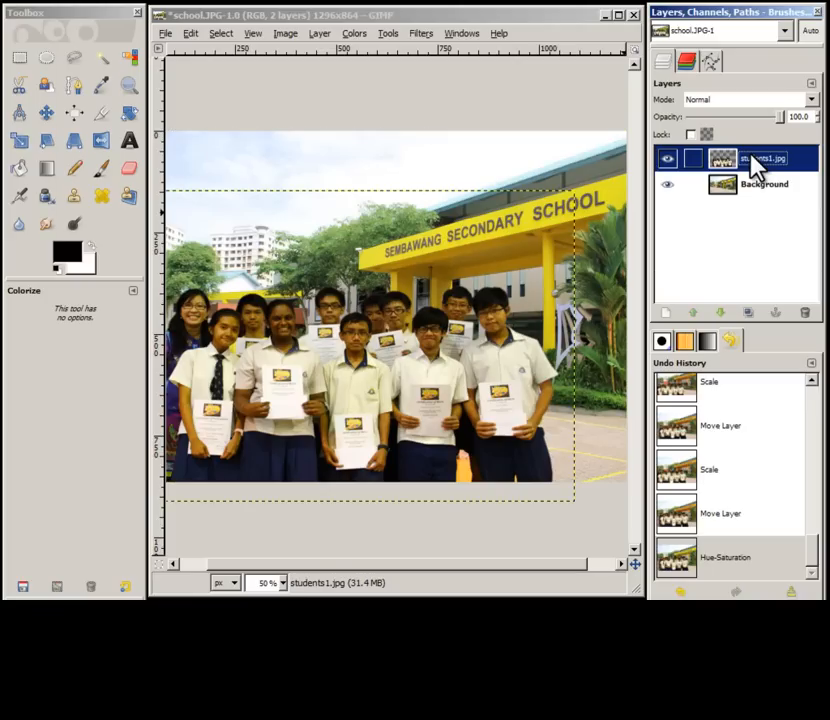
{"action": "left_click", "coordinate": [284, 582]}
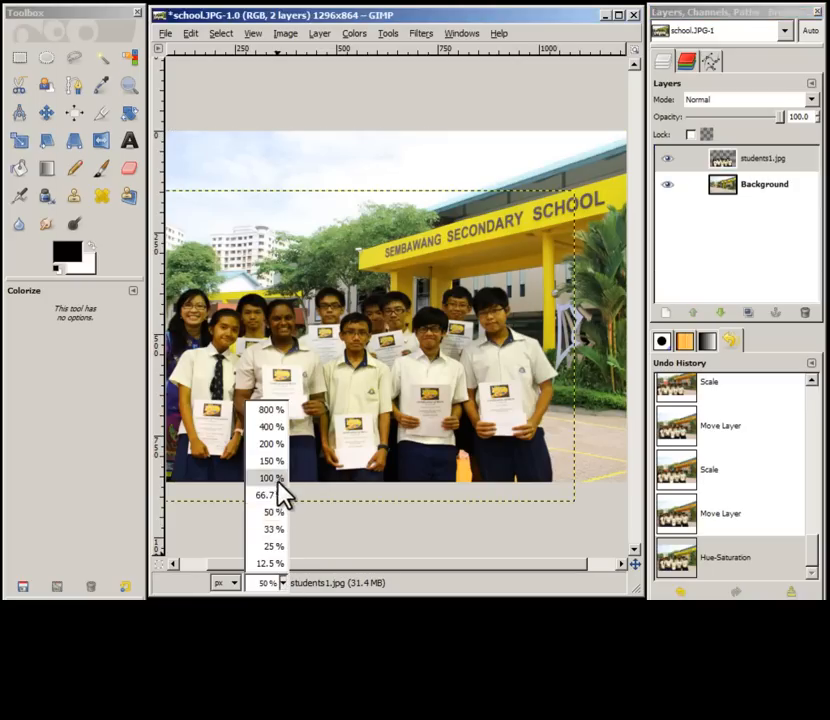
{"action": "left_click", "coordinate": [280, 483]}
{"action": "left_click_drag", "start_coordinate": [337, 565], "coordinate": [252, 565]}
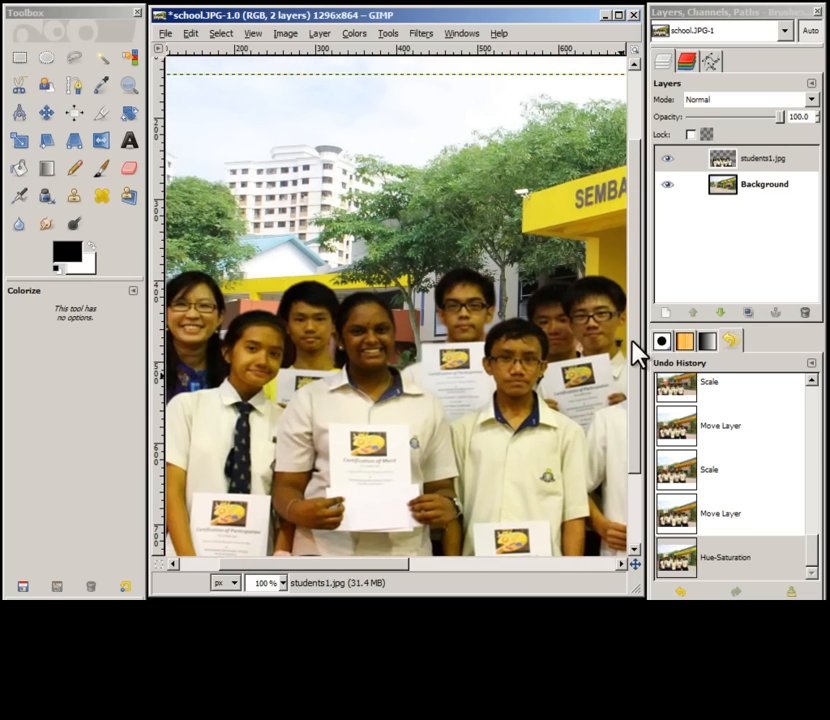
{"action": "left_click", "coordinate": [75, 60]}
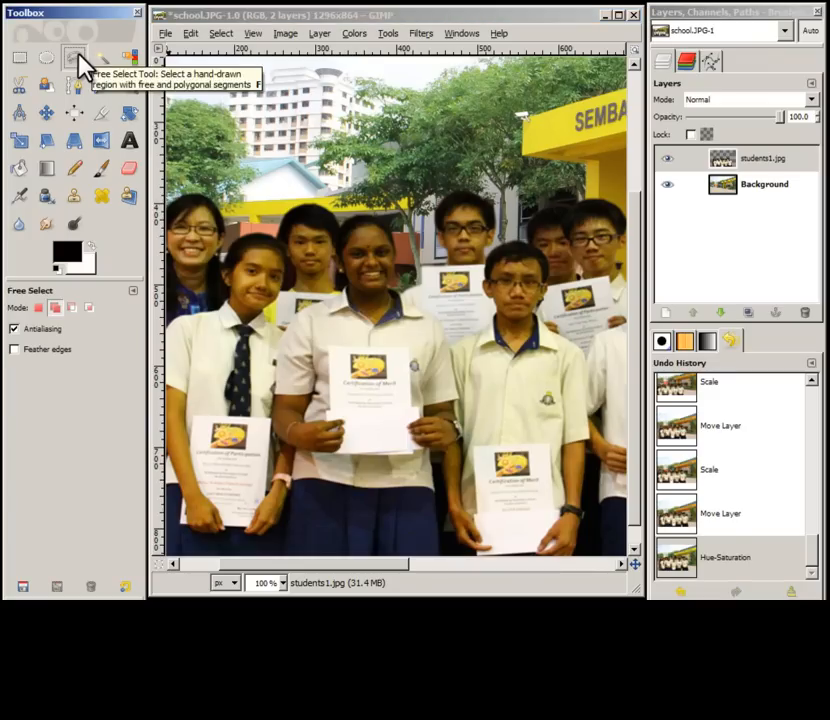
{"action": "left_click", "coordinate": [329, 348]}
{"action": "left_click", "coordinate": [406, 348]}
{"action": "left_click", "coordinate": [410, 431]}
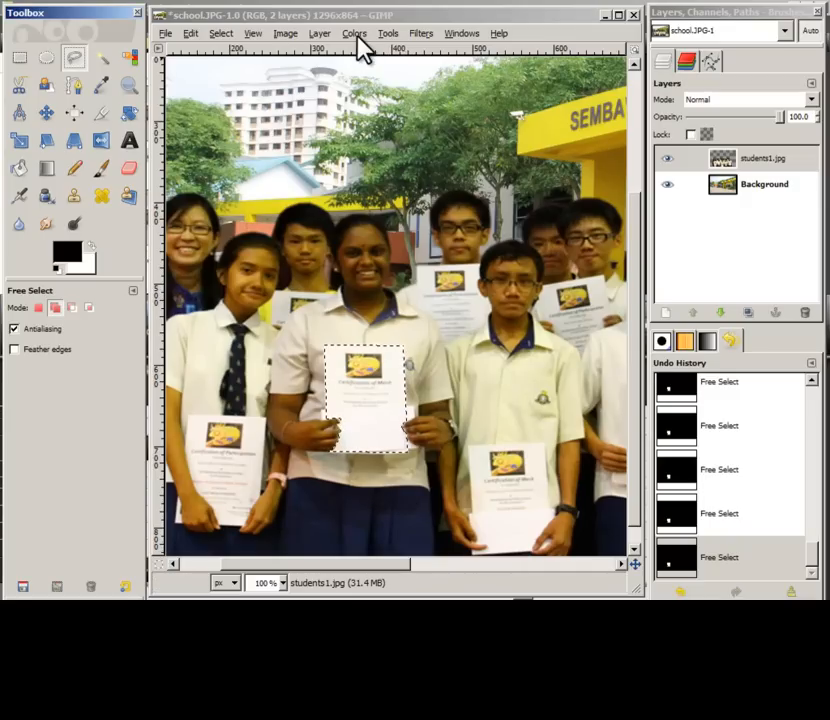
Step: Shift the hue of the selected certificate to -45 with Hue-Saturation, then deselect
{"action": "left_click", "coordinate": [356, 33]}
{"action": "left_click", "coordinate": [388, 73]}
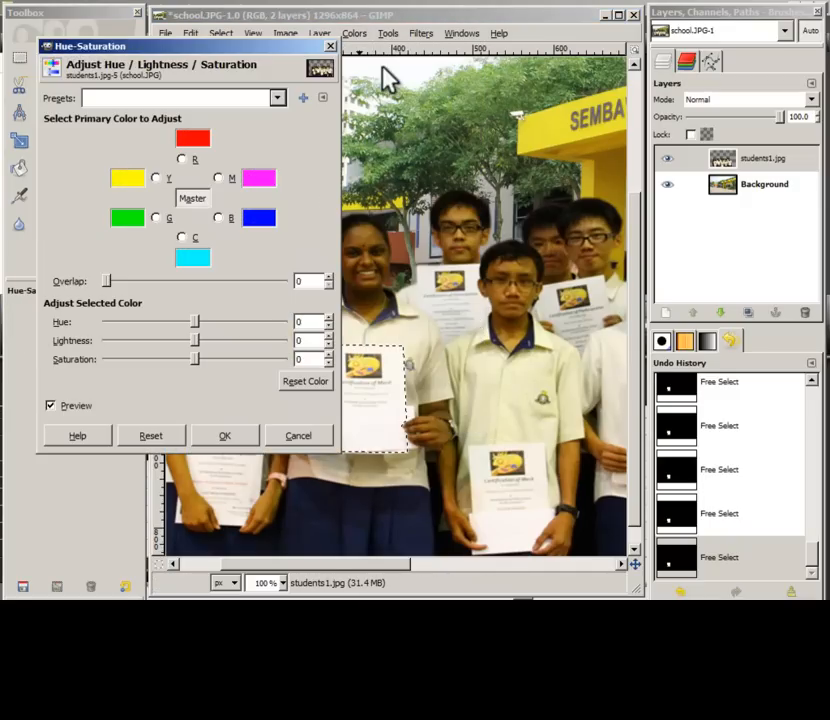
{"action": "left_click_drag", "start_coordinate": [290, 50], "coordinate": [228, 10]}
{"action": "left_click_drag", "start_coordinate": [165, 278], "coordinate": [143, 281]}
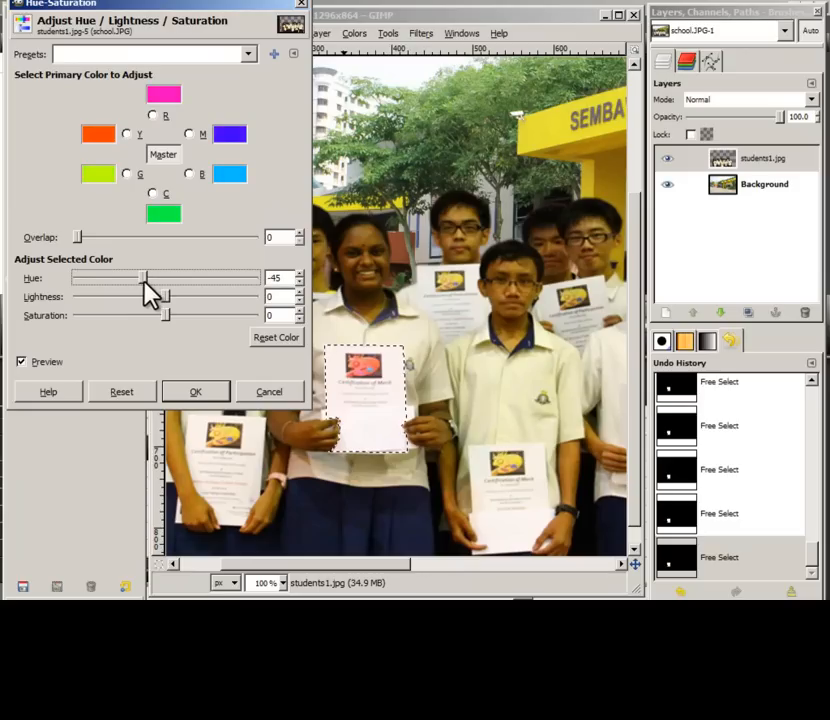
{"action": "left_click", "coordinate": [198, 394]}
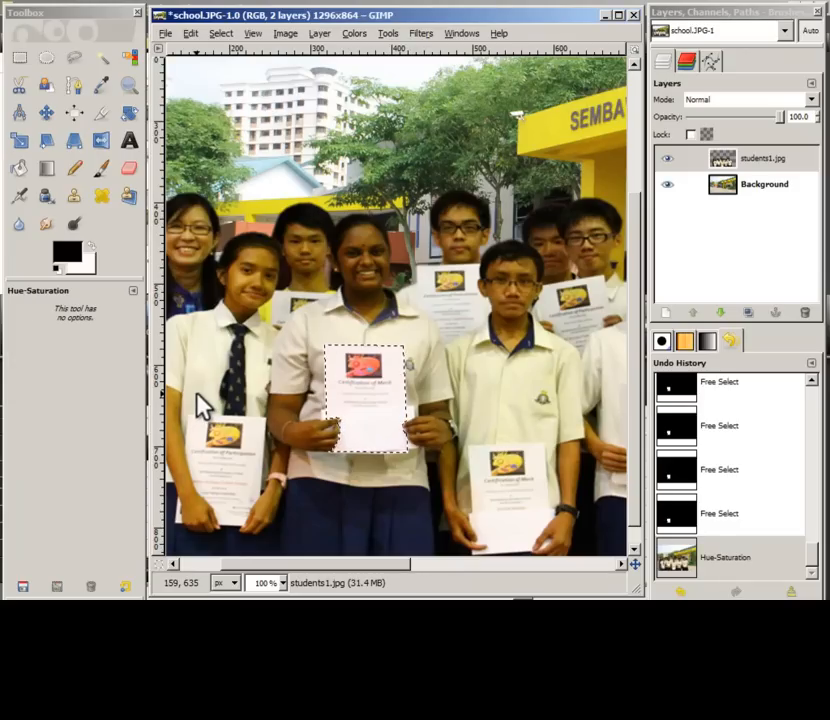
{"action": "key", "text": "ctrl+shift+a"}
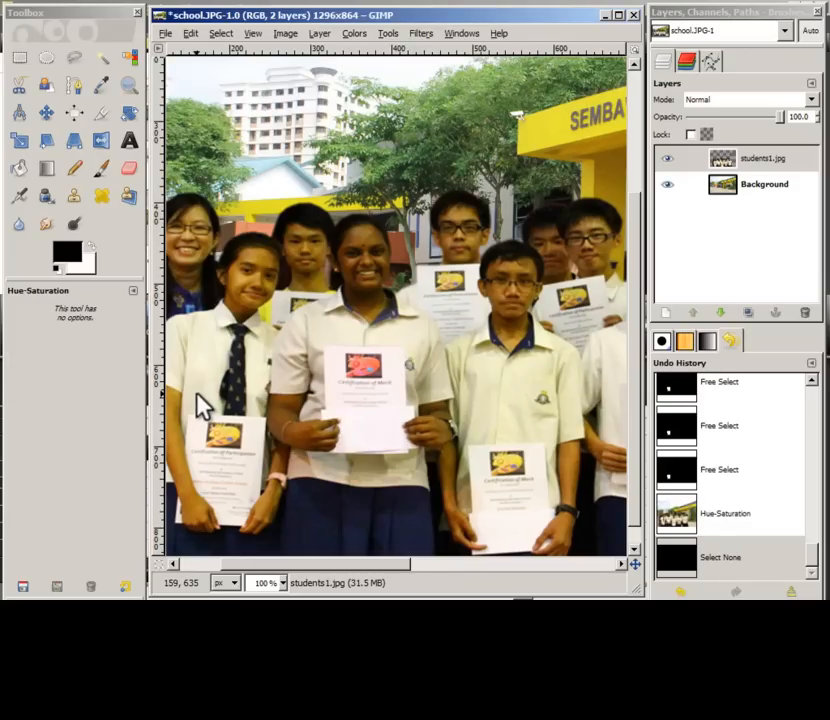
Step: At 33% zoom, add a text layer near the top-left with the pasted text "Congratulations, MEDIACOMM!!!"
{"action": "left_click", "coordinate": [283, 583]}
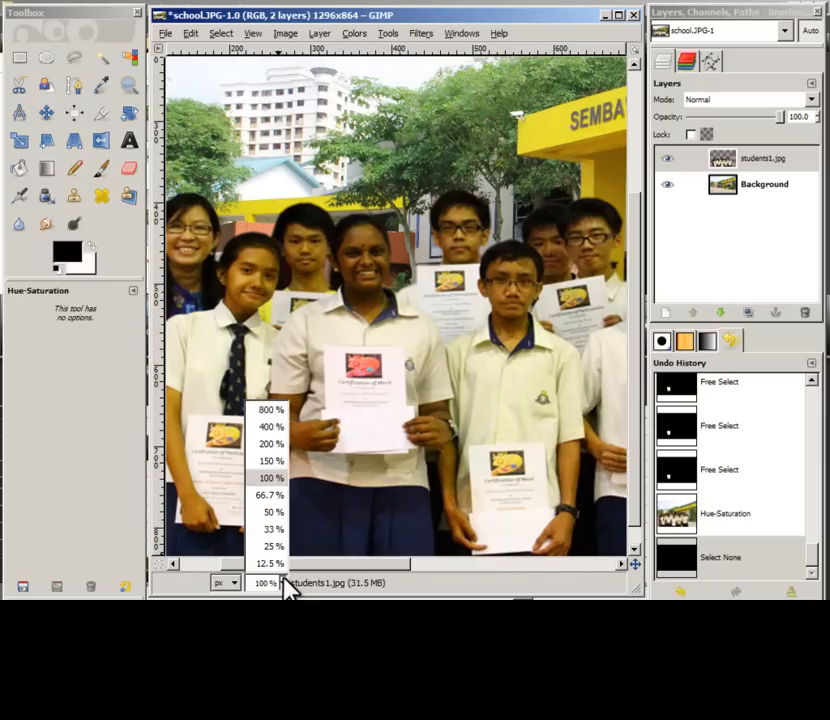
{"action": "left_click", "coordinate": [272, 529]}
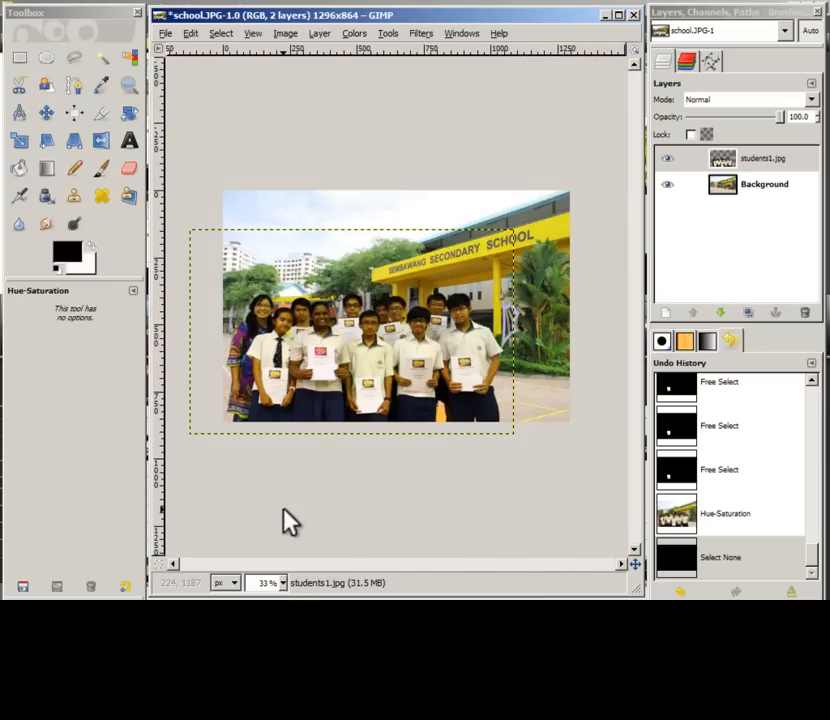
{"action": "left_click", "coordinate": [127, 148]}
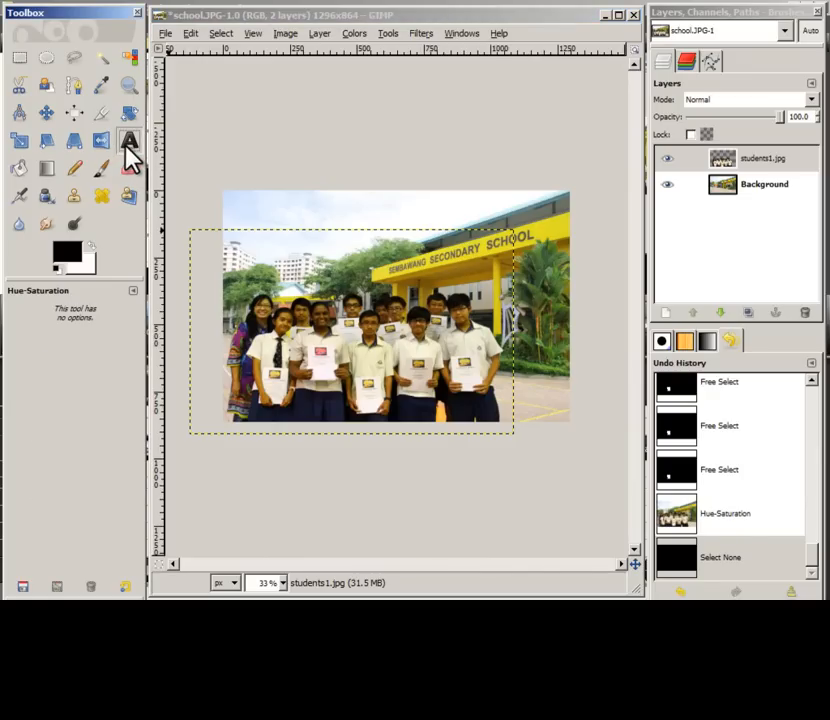
{"action": "left_click", "coordinate": [130, 150]}
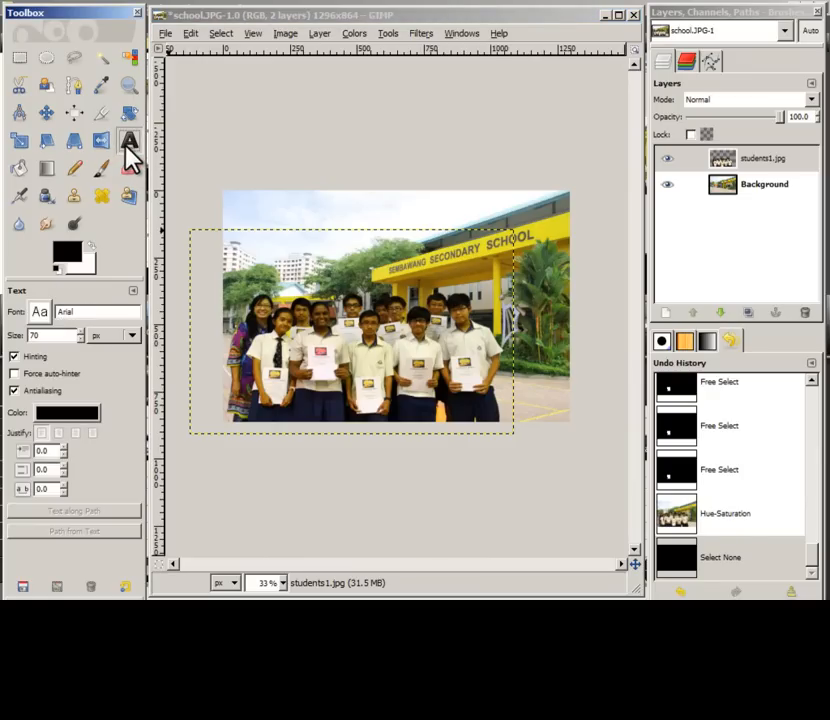
{"action": "left_click", "coordinate": [267, 234]}
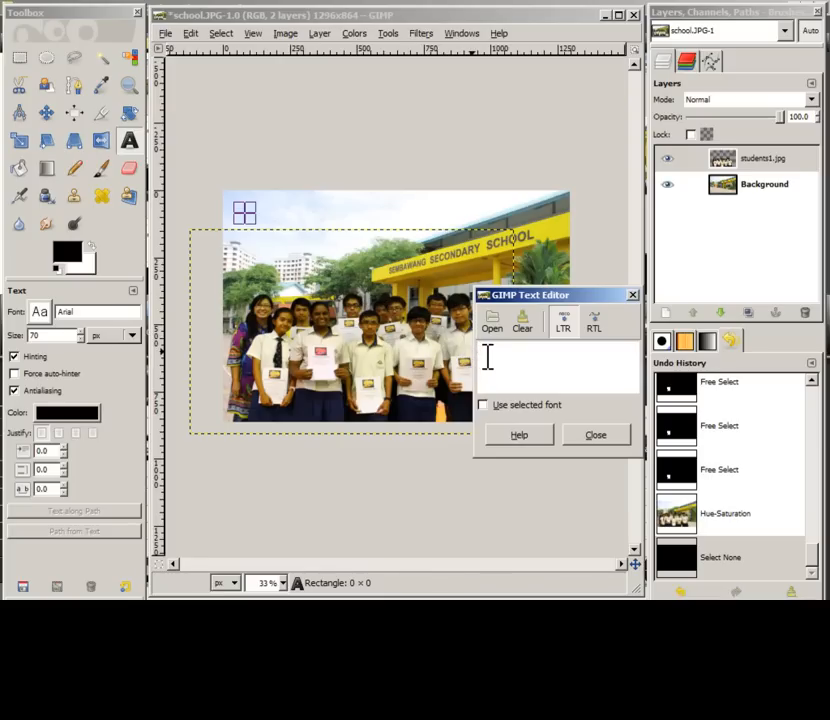
{"action": "key", "text": "ctrl+v"}
{"action": "left_click", "coordinate": [590, 435]}
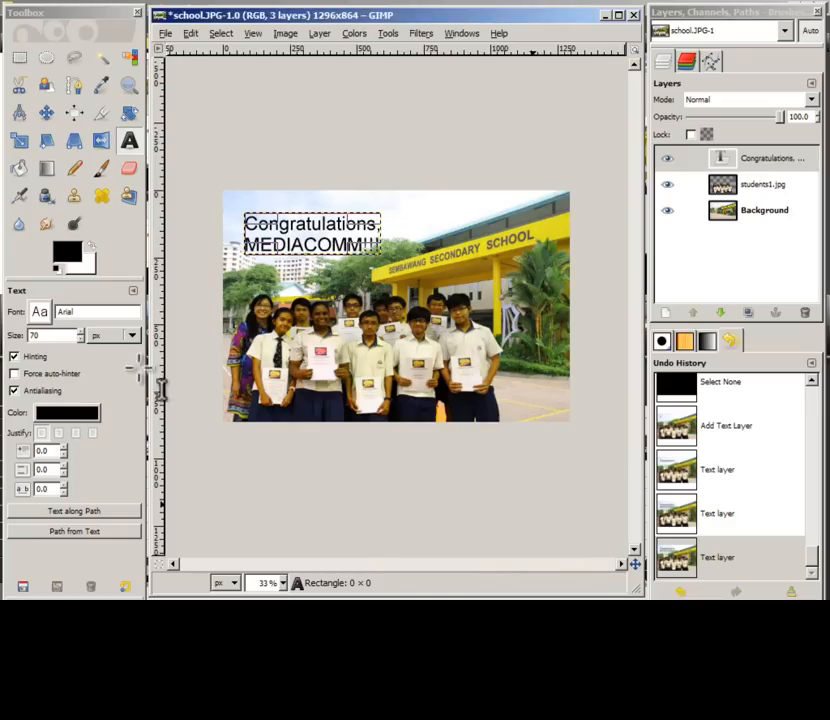
Step: Set the text font to Times New Roman Bold Italic and the text color to 1c0f7b
{"action": "left_click", "coordinate": [39, 315]}
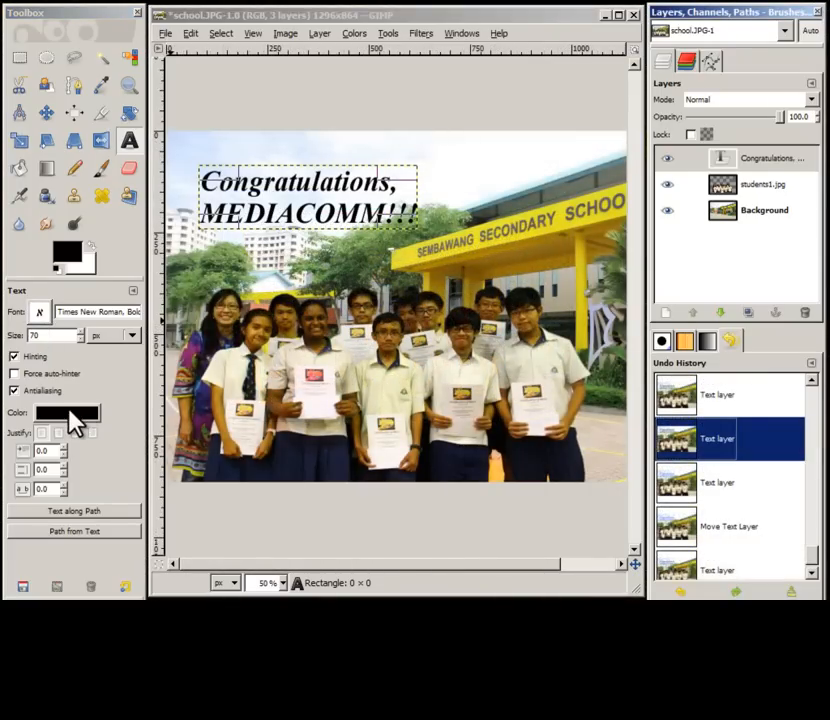
{"action": "left_click", "coordinate": [70, 413]}
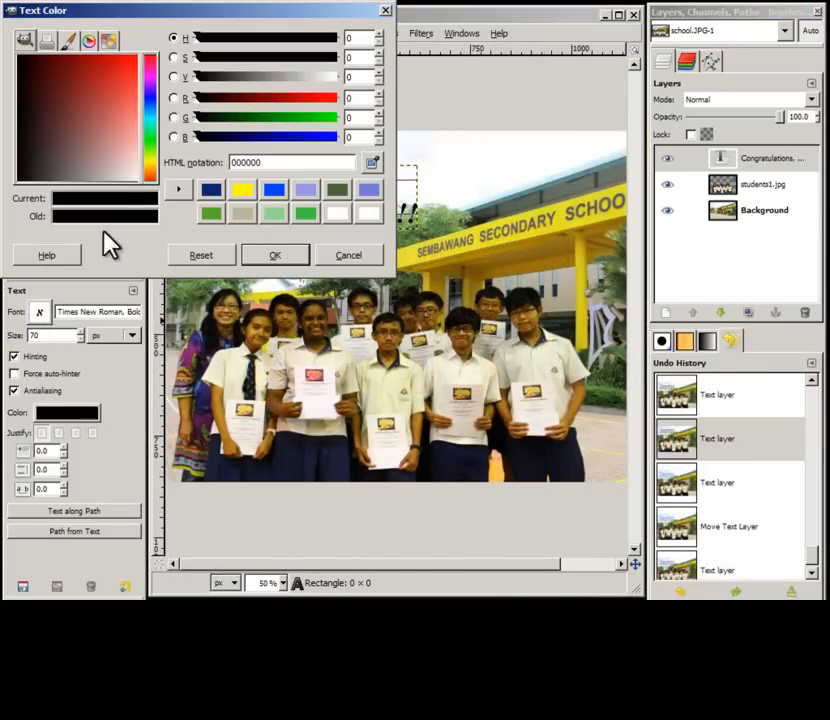
{"action": "left_click", "coordinate": [151, 97]}
{"action": "mouse_move", "coordinate": [83, 72]}
{"action": "left_mouse_down"}
{"action": "mouse_move", "coordinate": [69, 74]}
{"action": "mouse_move", "coordinate": [82, 80]}
{"action": "mouse_move", "coordinate": [76, 70]}
{"action": "left_mouse_up"}
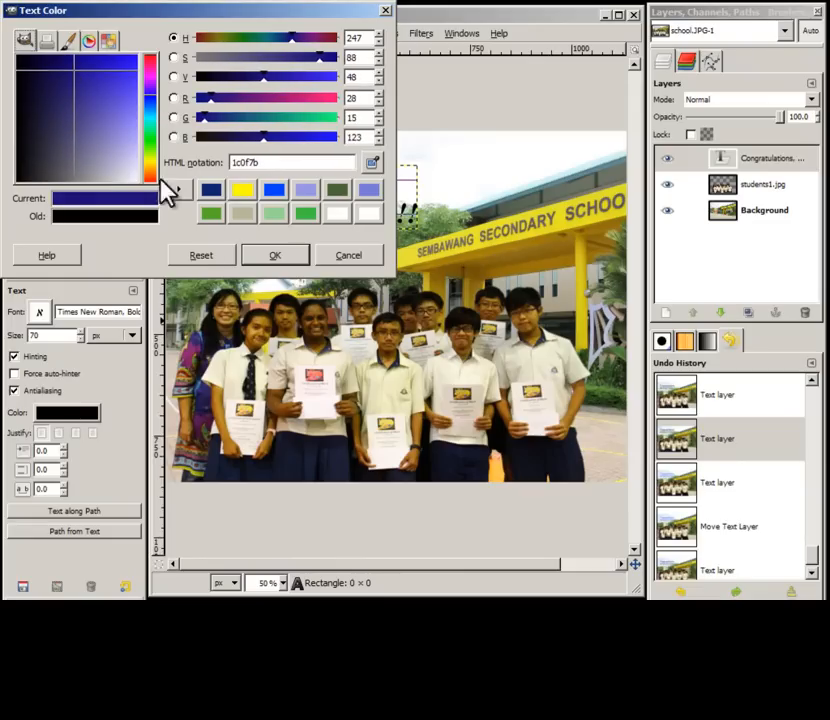
{"action": "left_click", "coordinate": [268, 257]}
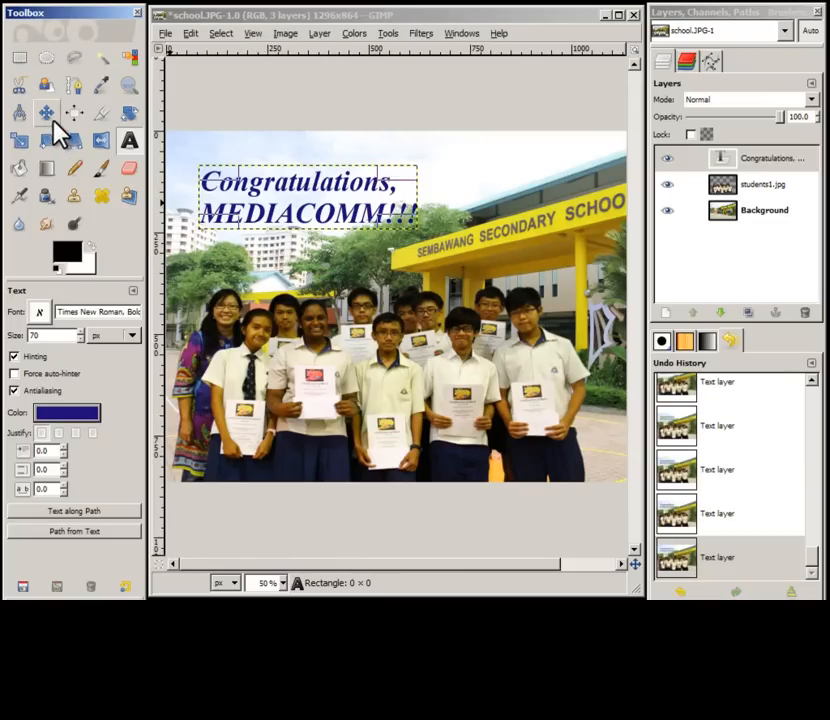
Step: Move the text layer slightly up and left toward the image's top-left corner
{"action": "left_click", "coordinate": [50, 116]}
{"action": "left_click", "coordinate": [254, 191]}
{"action": "left_click_drag", "start_coordinate": [253, 190], "coordinate": [235, 171]}
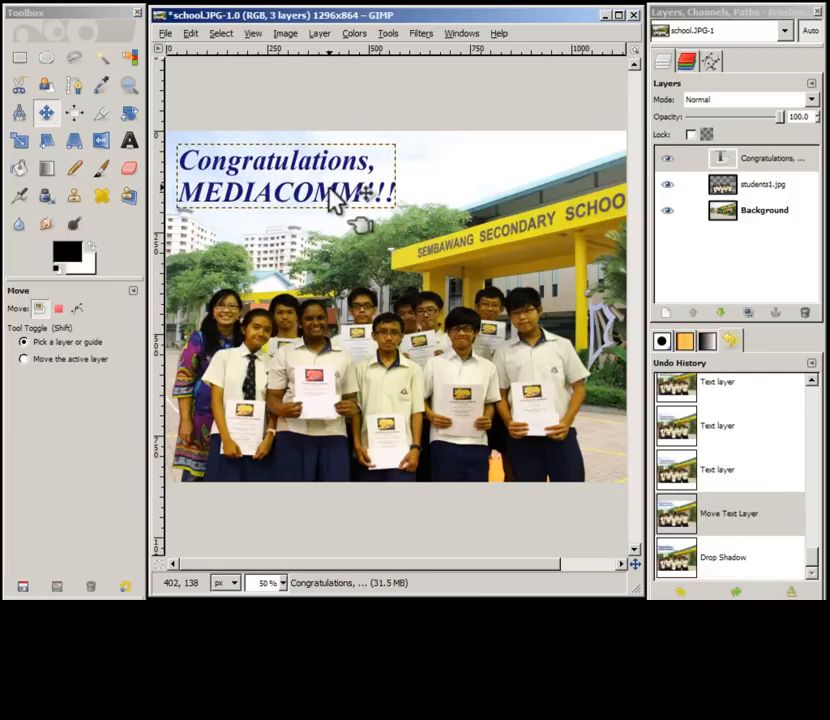
Step: Apply a Drop Shadow to the text with offsets 8 and 8, blur radius 15 and opacity 80
{"action": "left_click", "coordinate": [421, 33]}
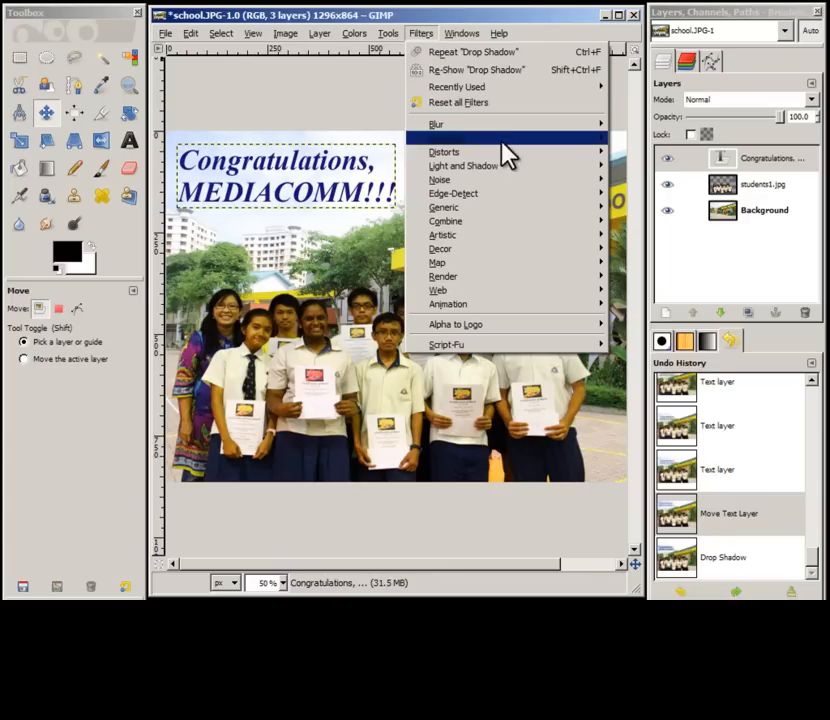
{"action": "mouse_move", "coordinate": [519, 168]}
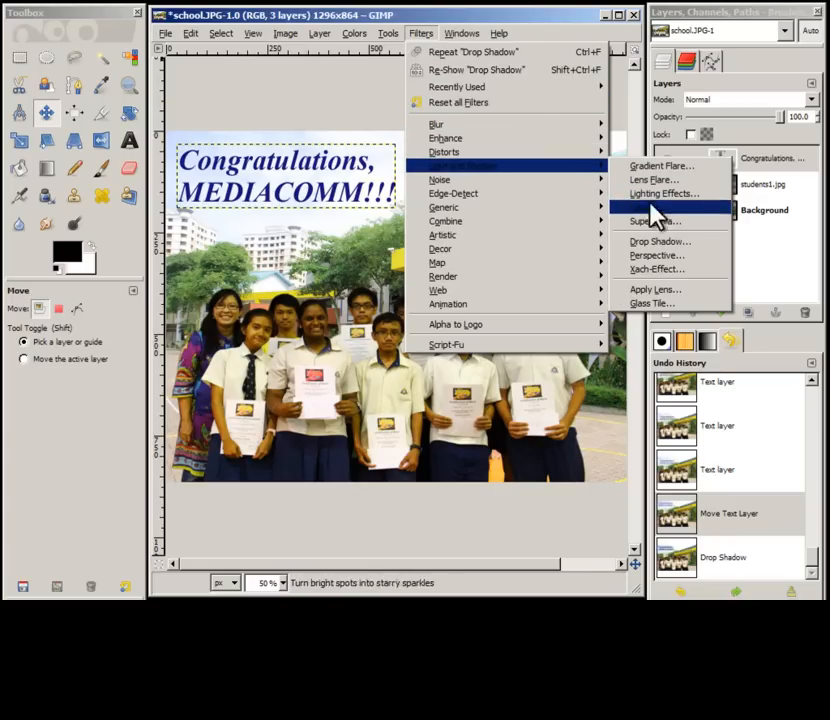
{"action": "left_click", "coordinate": [676, 242]}
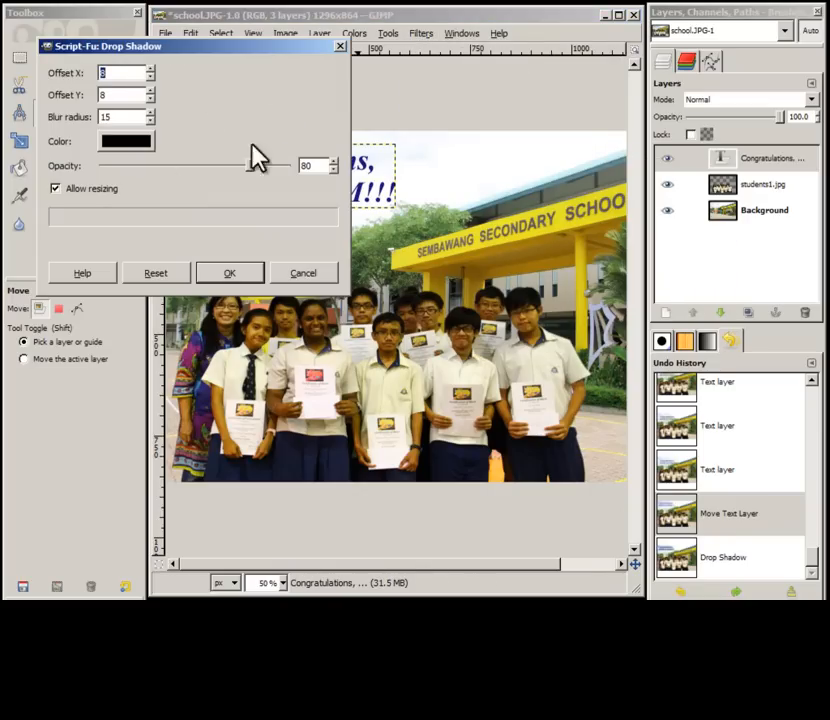
{"action": "left_click", "coordinate": [240, 277]}
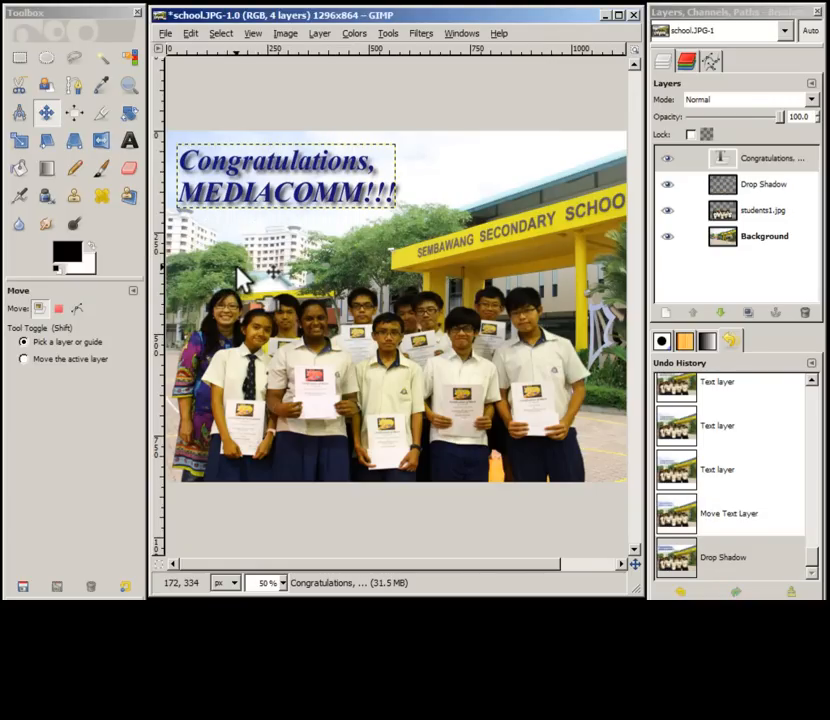
Step: Save the image as school.xcf in GIMP XCF format in the images folder
{"action": "left_click", "coordinate": [165, 35]}
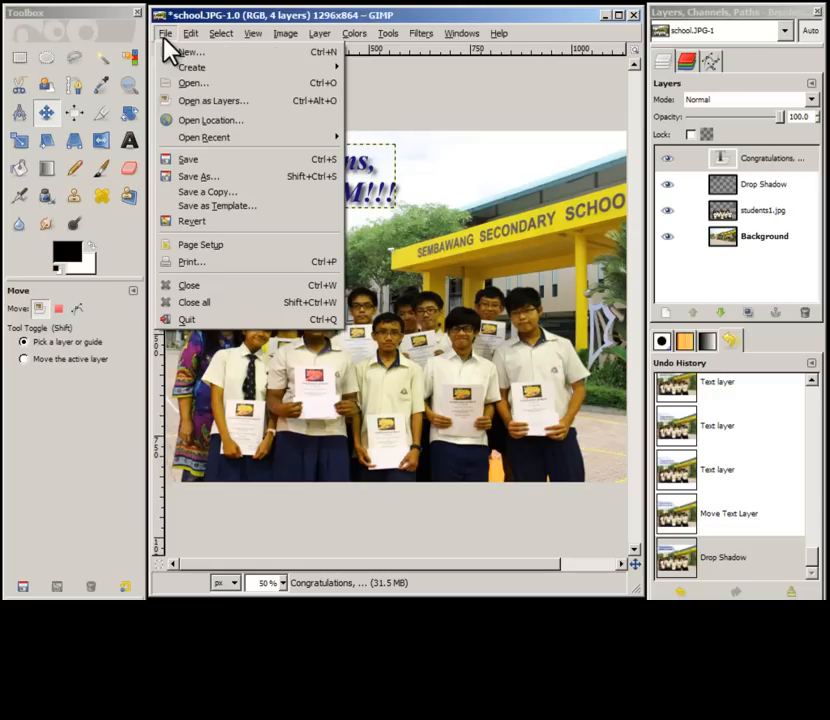
{"action": "left_click", "coordinate": [244, 180]}
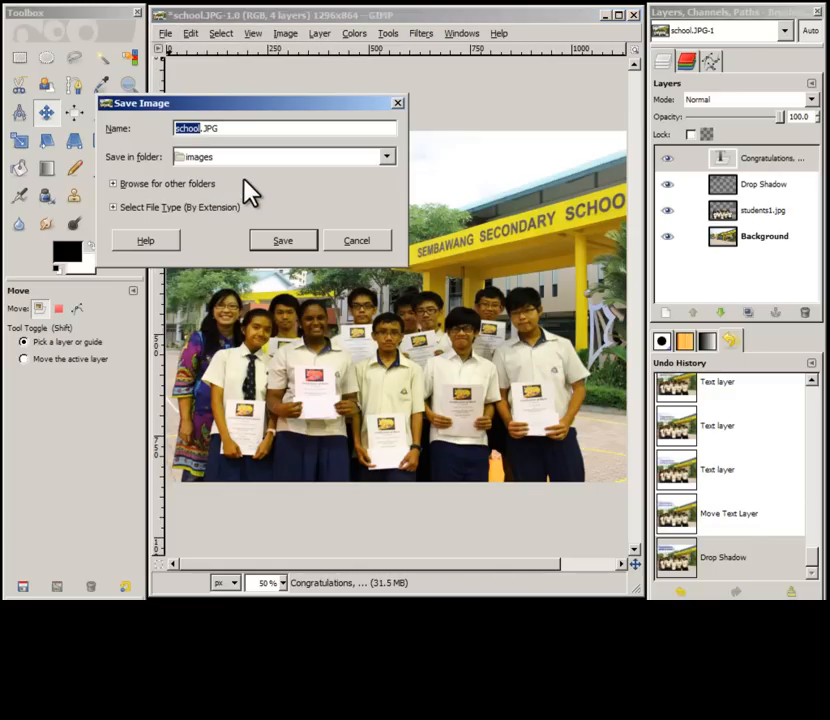
{"action": "left_click", "coordinate": [158, 208]}
{"action": "left_click", "coordinate": [196, 262]}
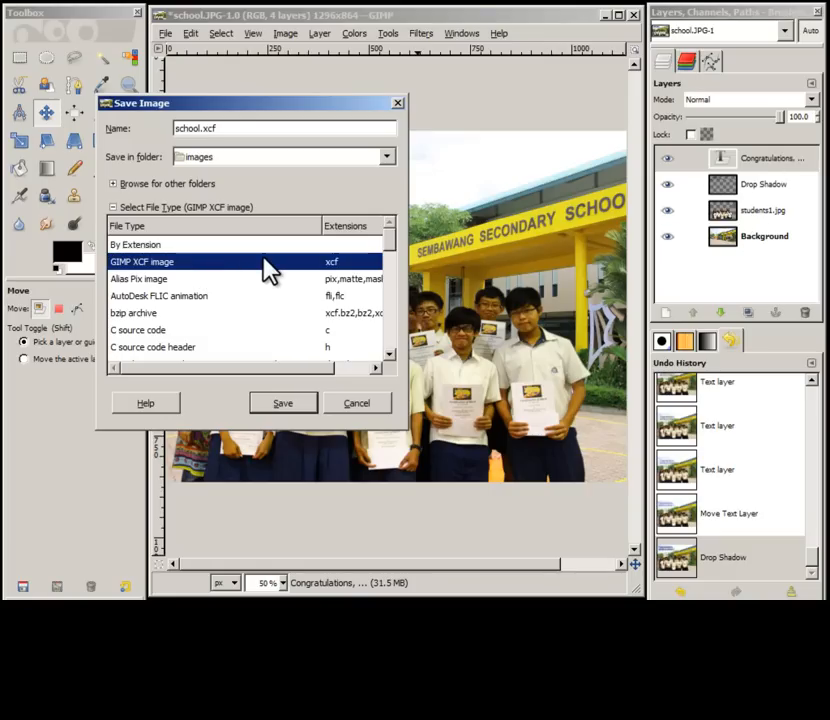
{"action": "type", "text": "j"}
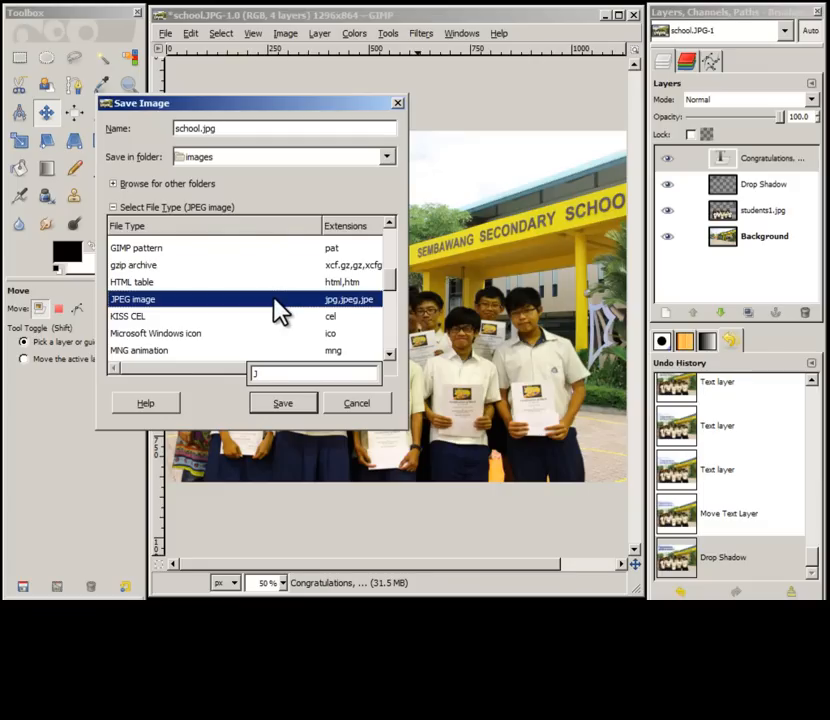
{"action": "scroll", "coordinate": [300, 290], "scroll_direction": "up", "scroll_amount": 5}
{"action": "left_click", "coordinate": [352, 263]}
{"action": "left_click", "coordinate": [294, 404]}
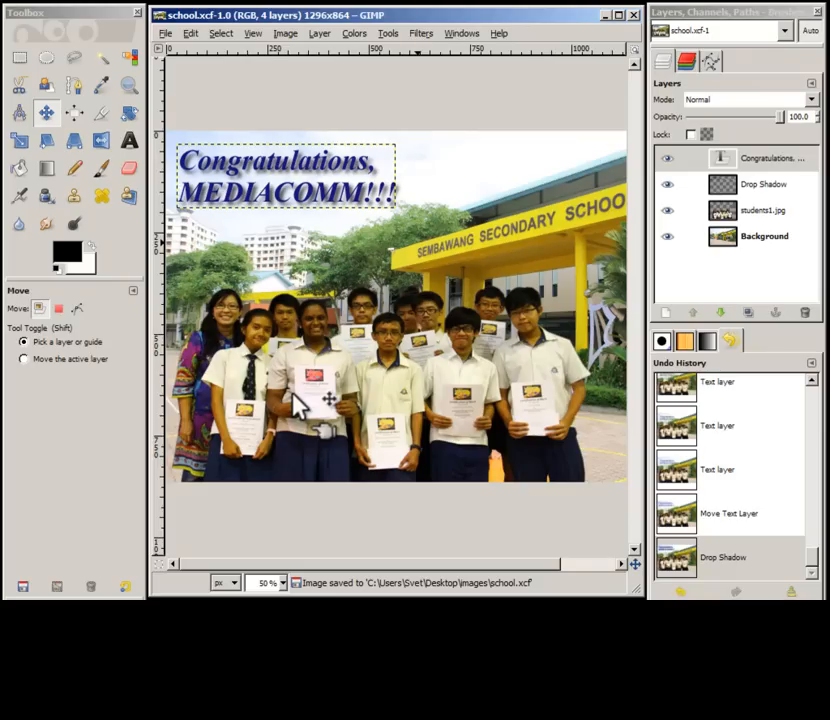